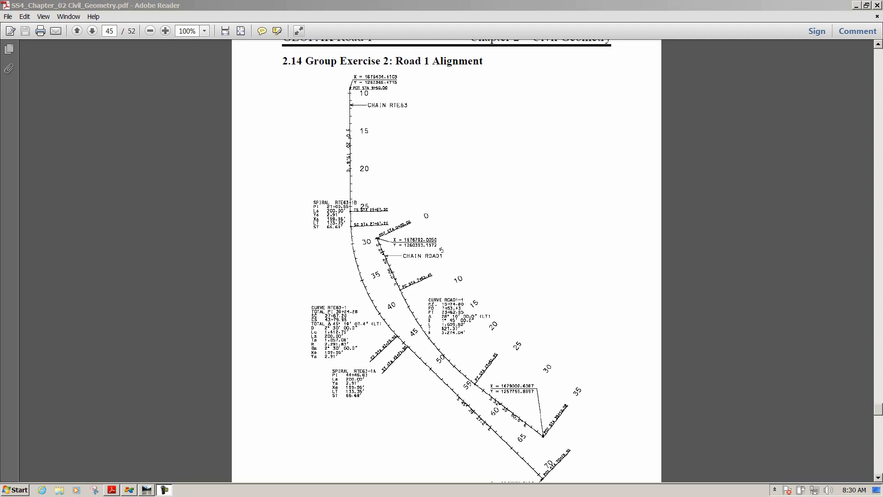
Read the Road 1 alignment exercise and its file setup instructions in the PDF
click(442, 191)
scroll(559, 223, down, 5)
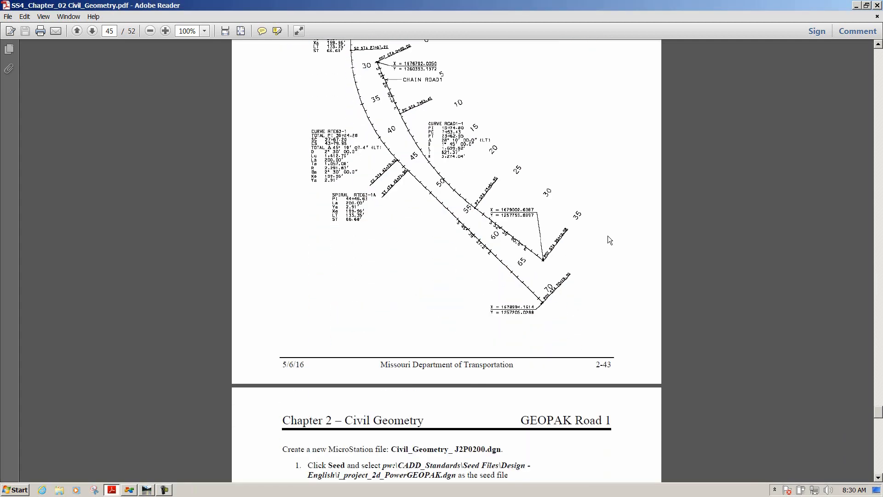
scroll(608, 235, down, 10)
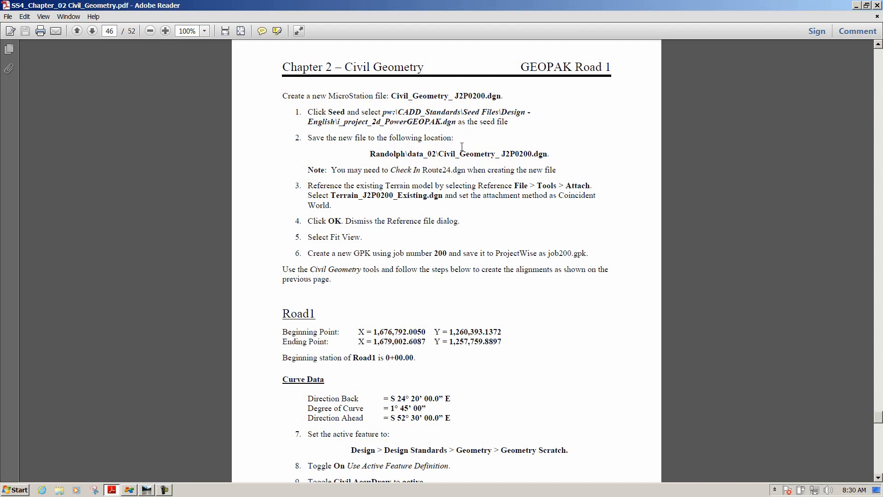
Start a new MicroStation document without a wizard
key(alt+Tab)
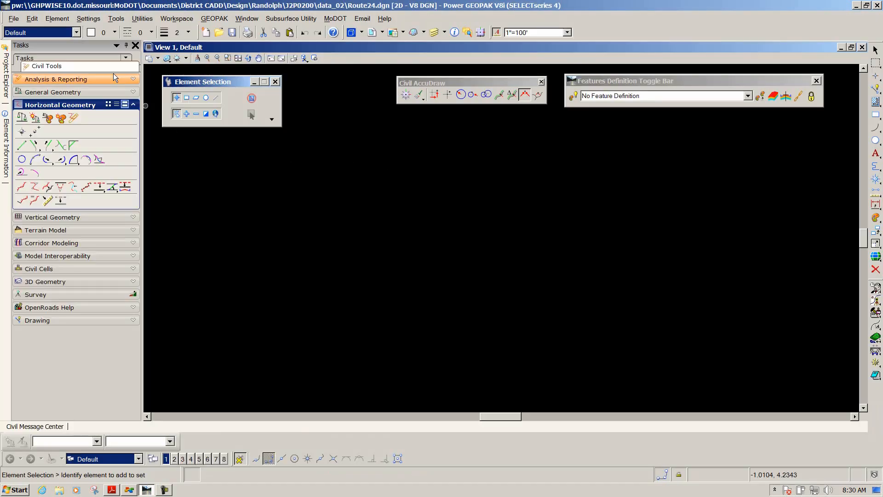
click(13, 19)
click(22, 34)
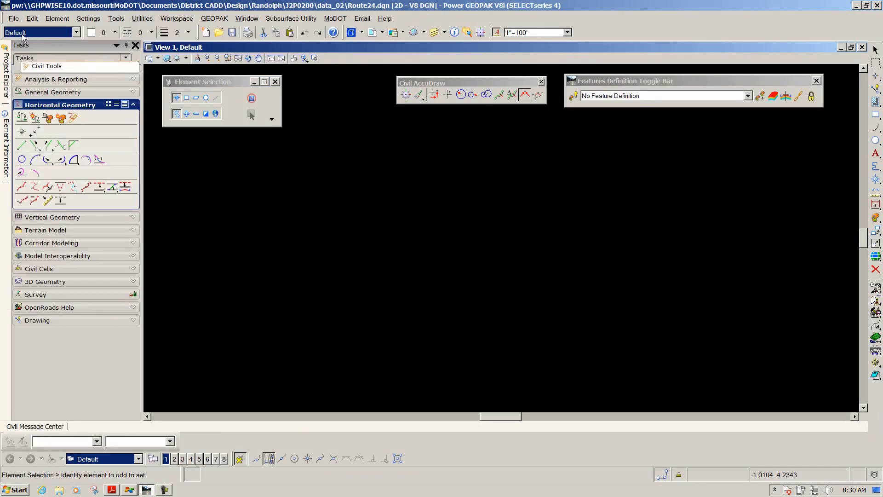
click(336, 236)
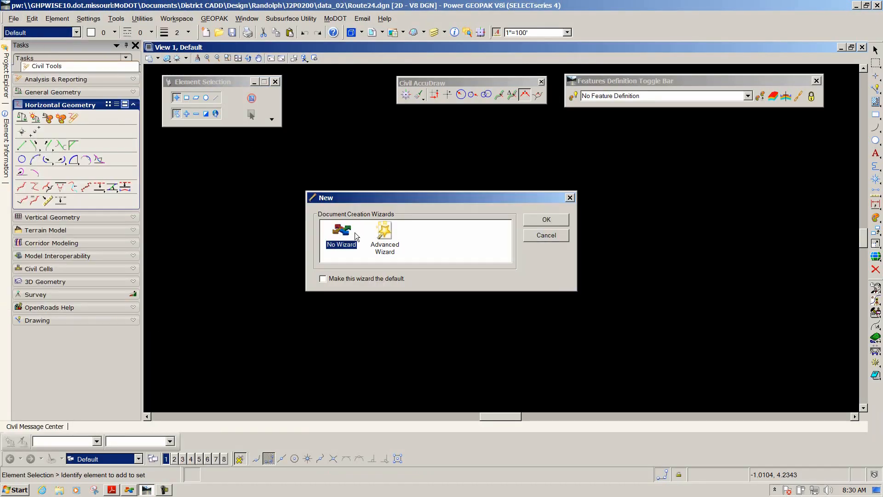
click(536, 219)
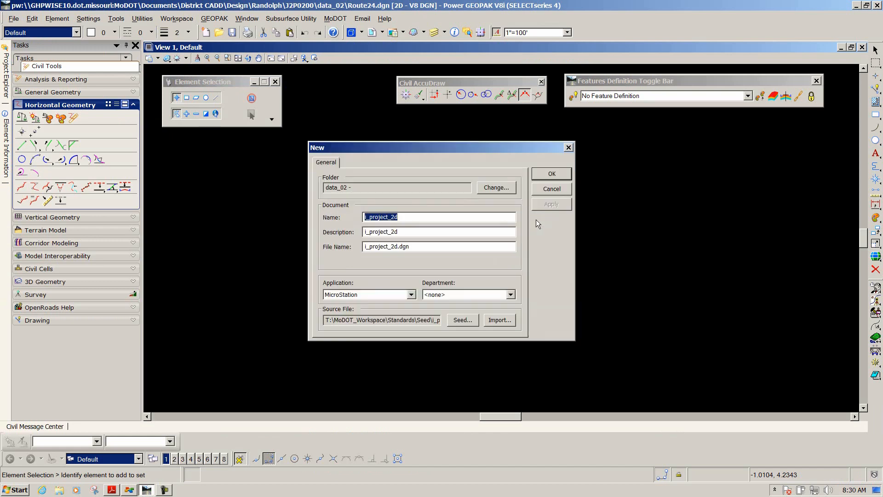
Choose i_project_2d_PowerGEOPAK.dgn from CADD_Standards\Seed Files\Design - English as the seed file, opening it read-only
click(462, 320)
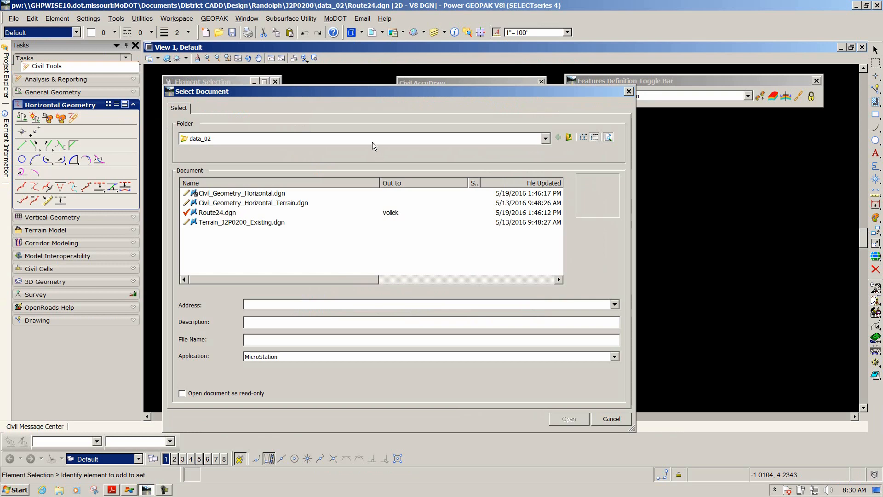
click(371, 140)
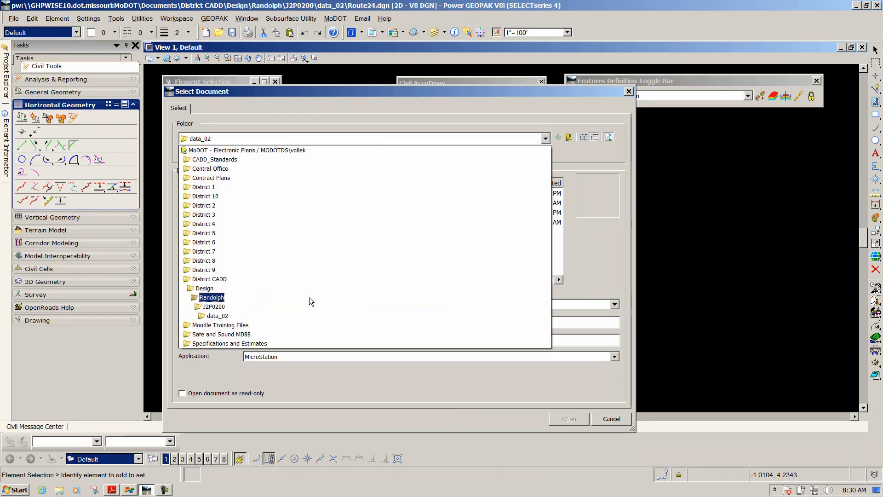
click(306, 160)
click(213, 213)
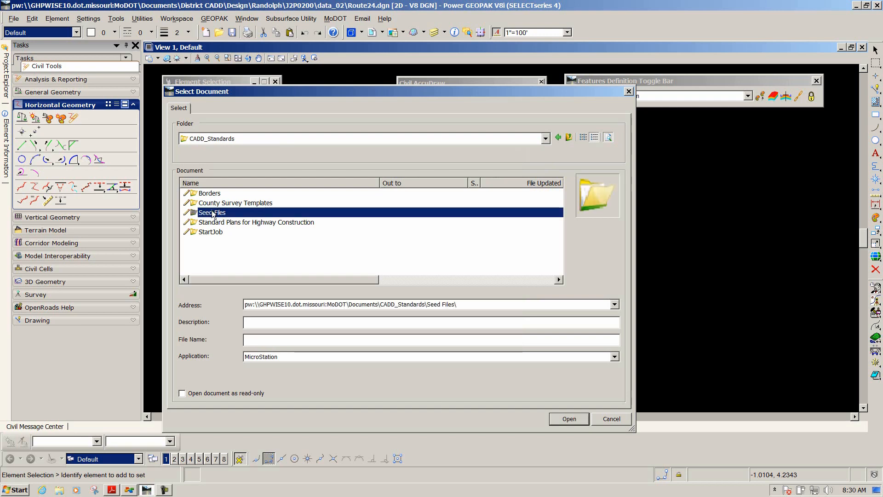
double_click(213, 213)
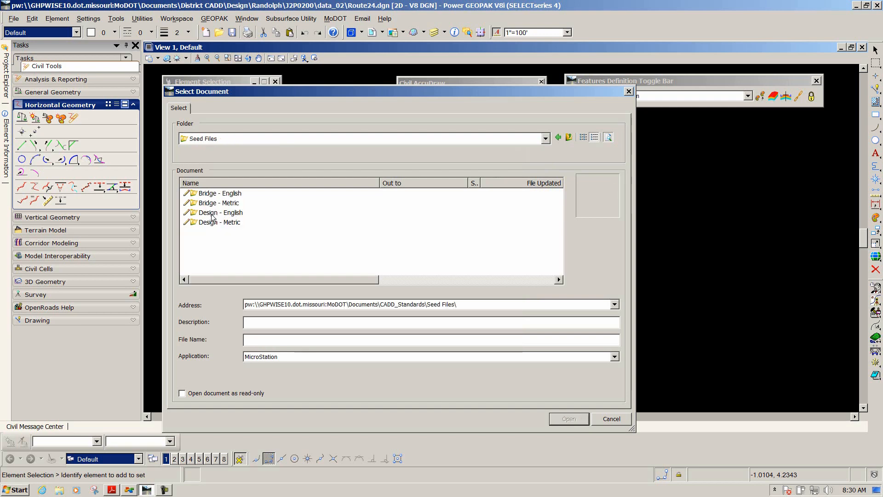
double_click(228, 213)
scroll(277, 213, down, 5)
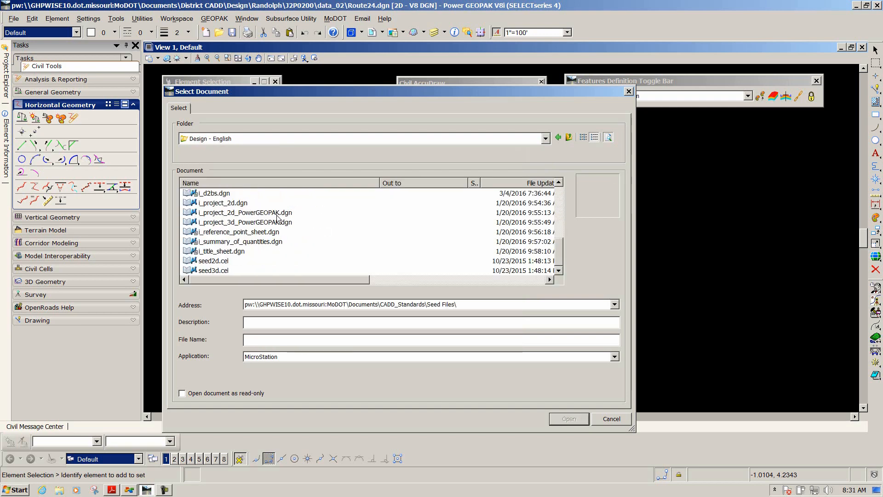
click(247, 214)
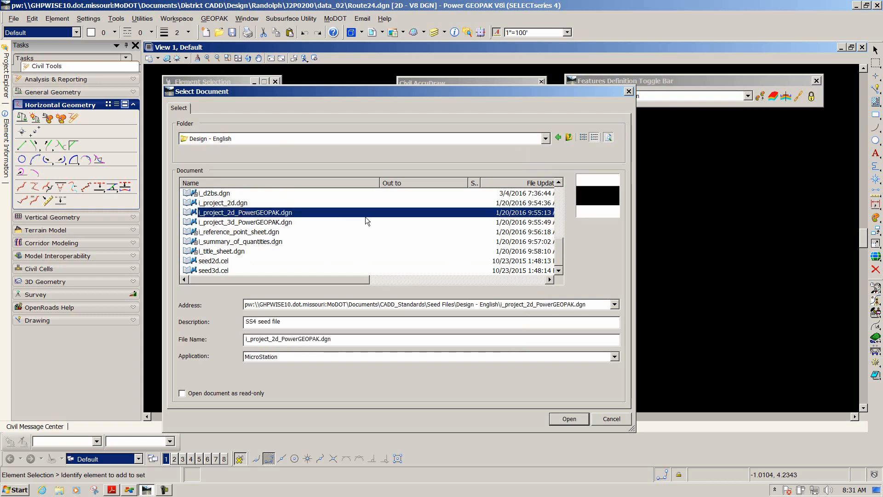
click(565, 419)
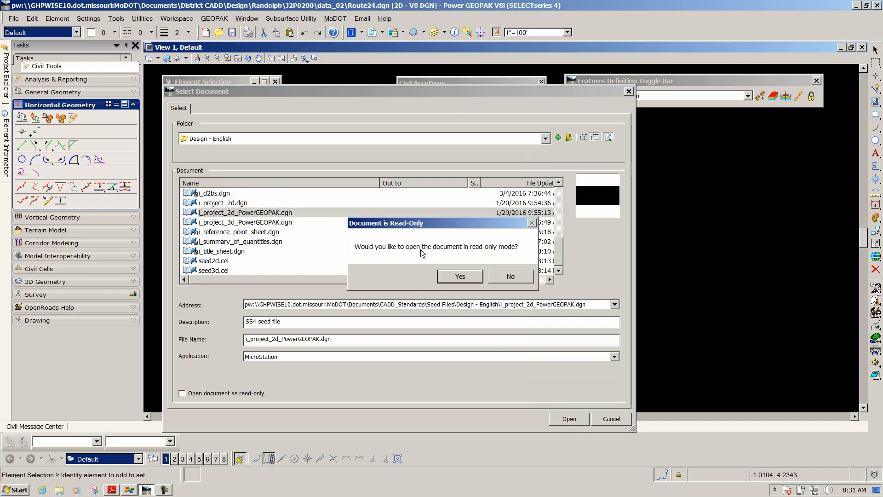
click(461, 277)
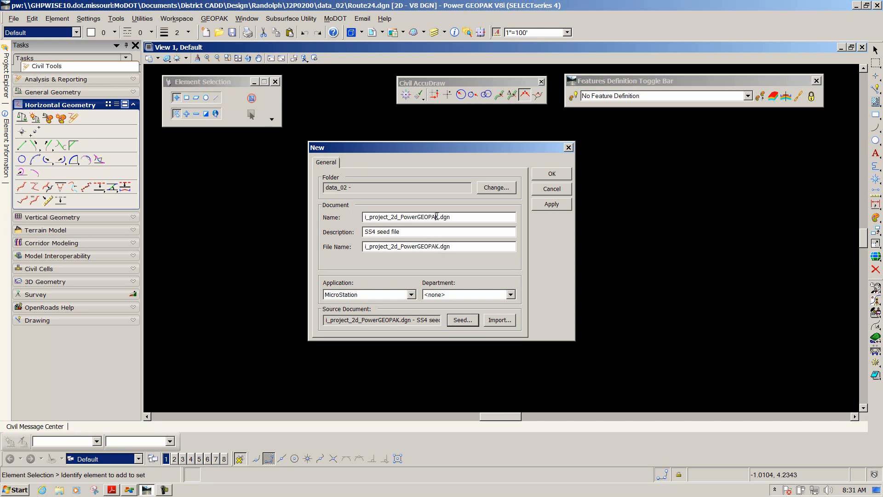
Name the new document Civil_Geometry_J2P0200.dgn
drag(437, 216, 353, 221)
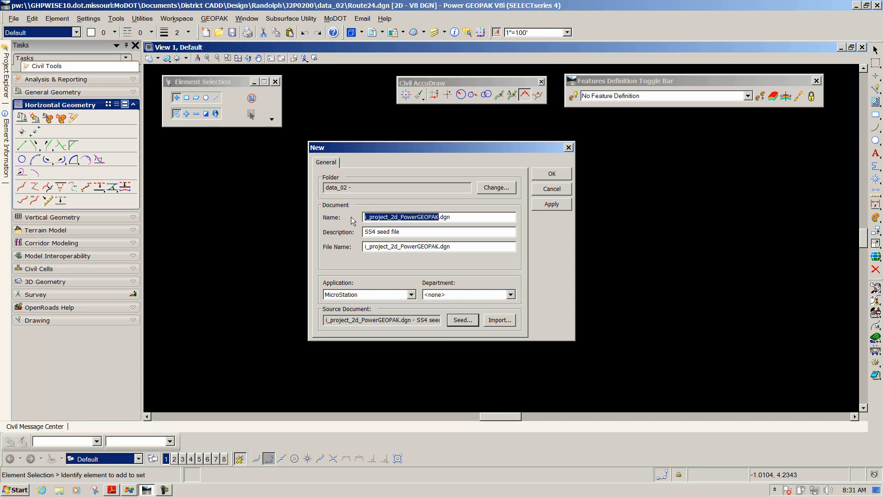
text(Civil)
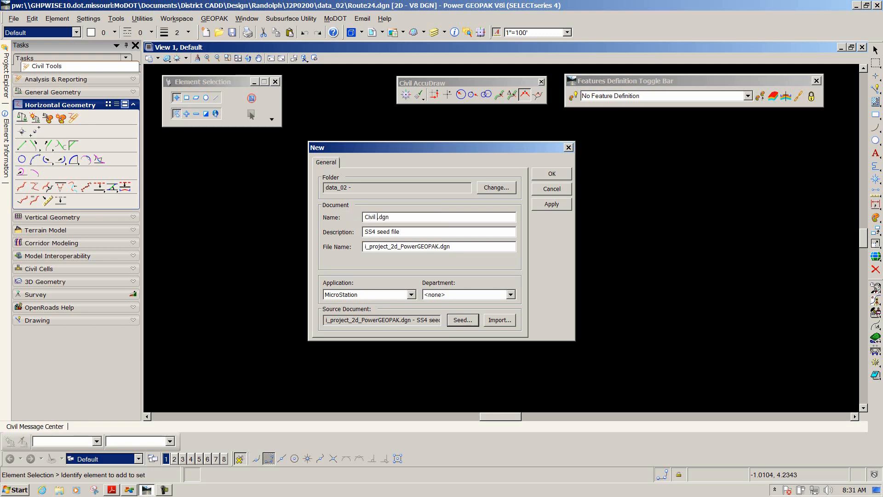
key(BackSpace)
text(_Geometry_J2P0200)
drag(394, 151, 404, 142)
Copy the document name into the file name field so it reads Civil_Geometry_J2P0200.dgn
drag(459, 205, 362, 208)
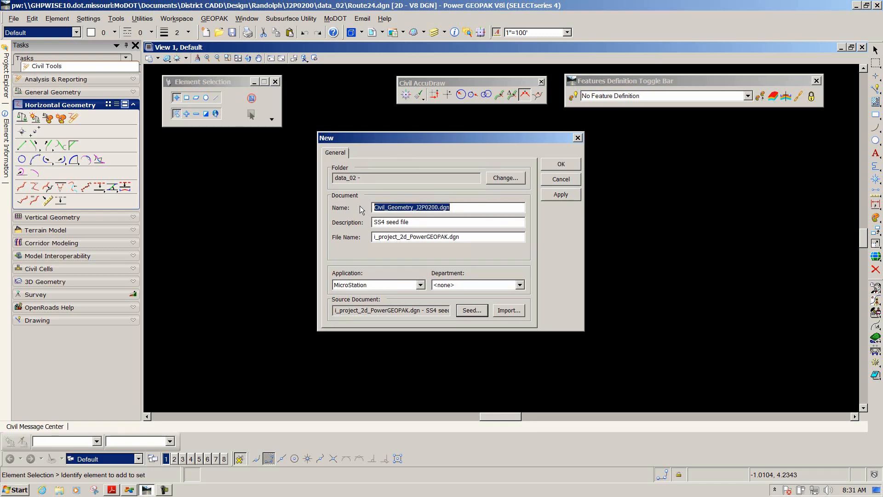
right_click(395, 207)
click(413, 237)
drag(460, 237, 372, 236)
right_click(409, 235)
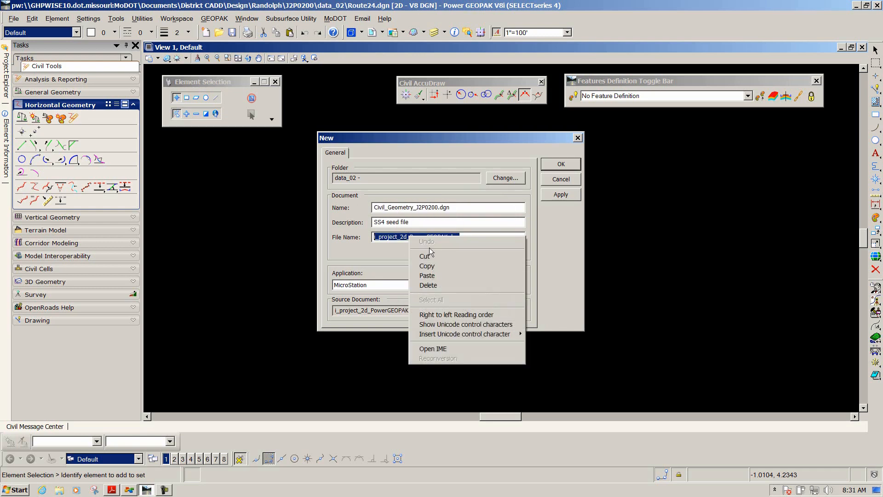
click(432, 276)
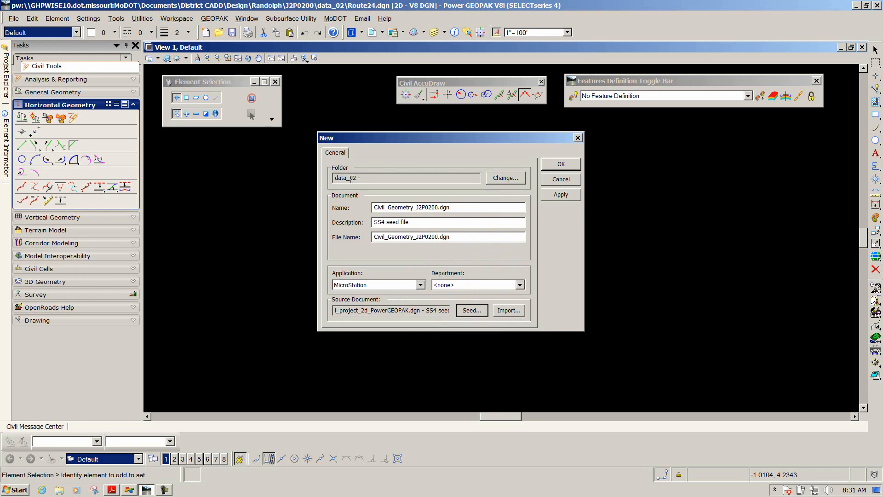
Check that the destination folder is data_02 under Randolph\J2P0200
click(500, 186)
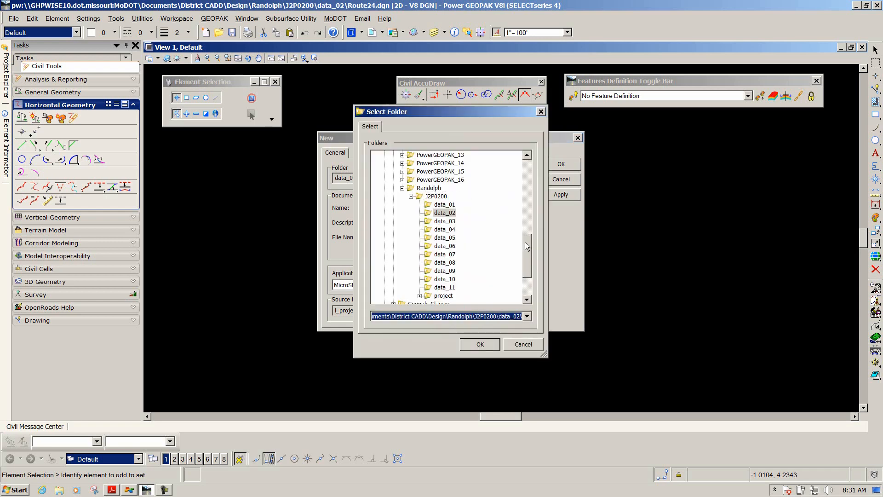
mouse_move(525, 241)
mouse_down()
mouse_move(525, 191)
mouse_move(536, 243)
mouse_up()
click(498, 344)
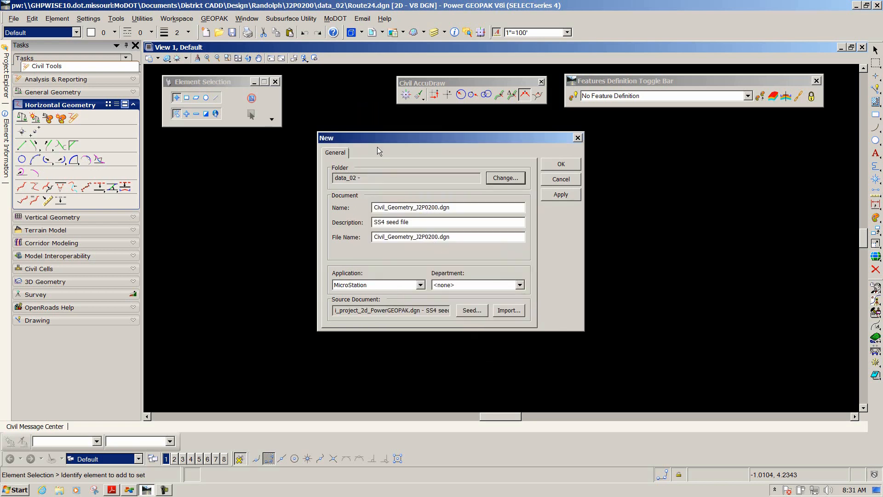
Set the description to SS4 seed file - 2 and create the file, checking in Route24.dgn
drag(377, 141, 340, 139)
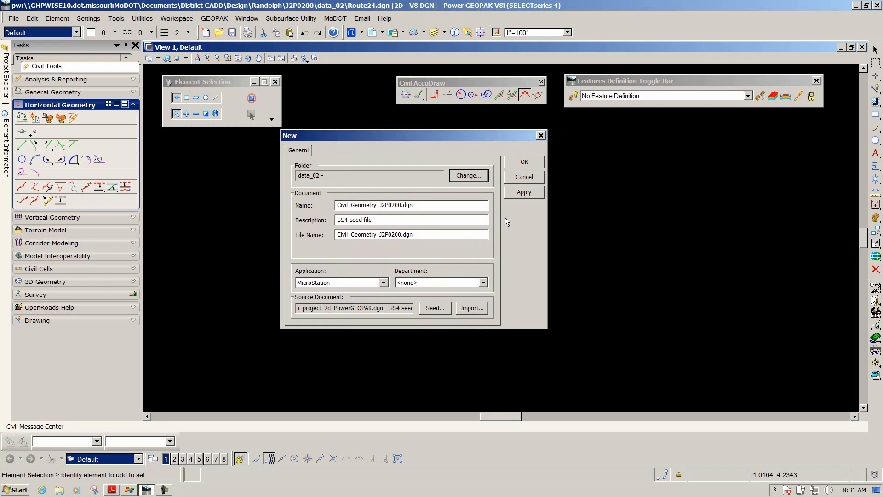
click(401, 222)
text(2)
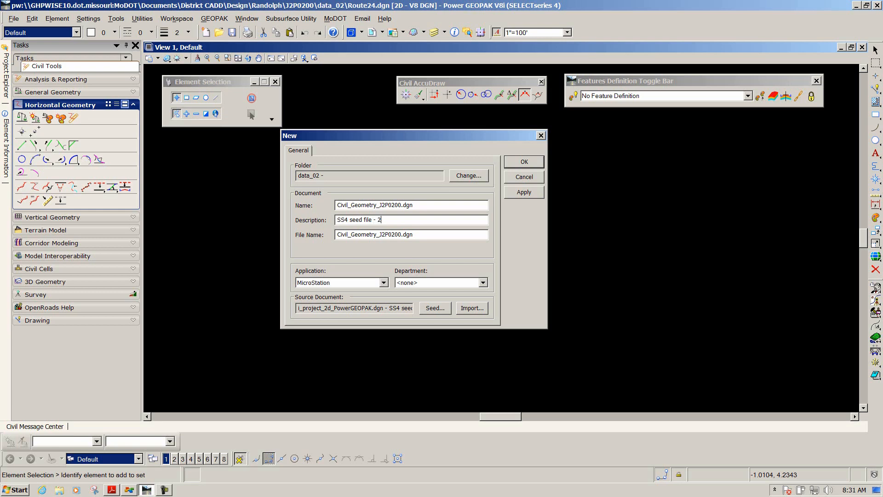
text(D)
click(523, 161)
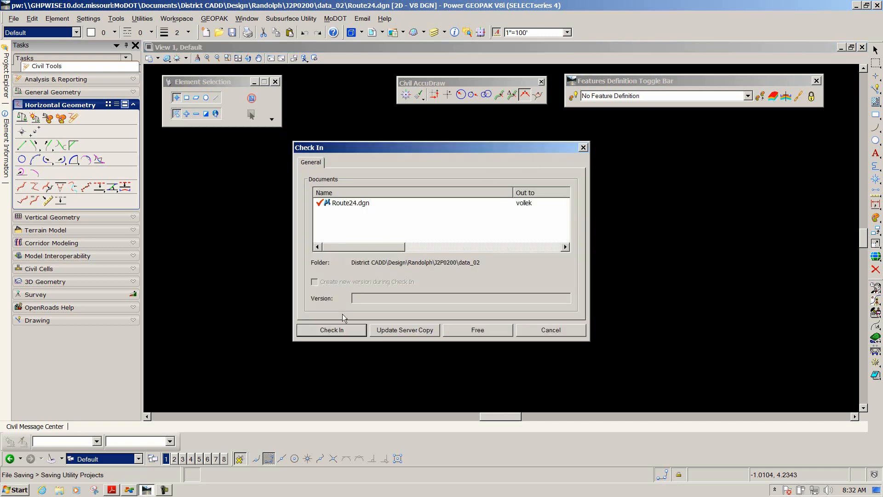
click(335, 329)
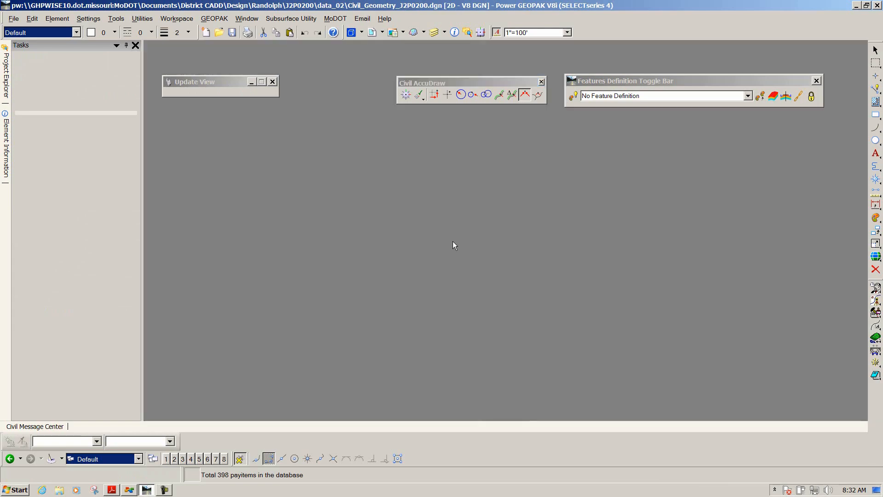
Review the next instructions in the PDF about referencing the terrain model
key(alt+Tab)
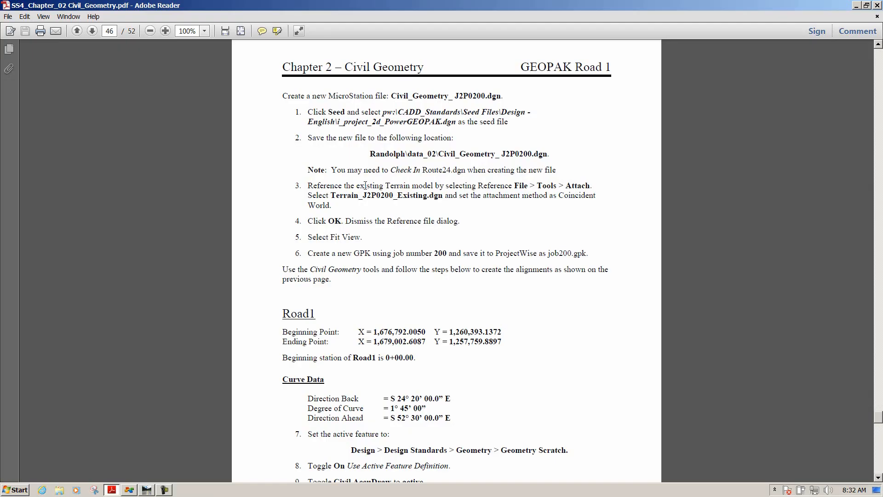
scroll(365, 186, down, 1)
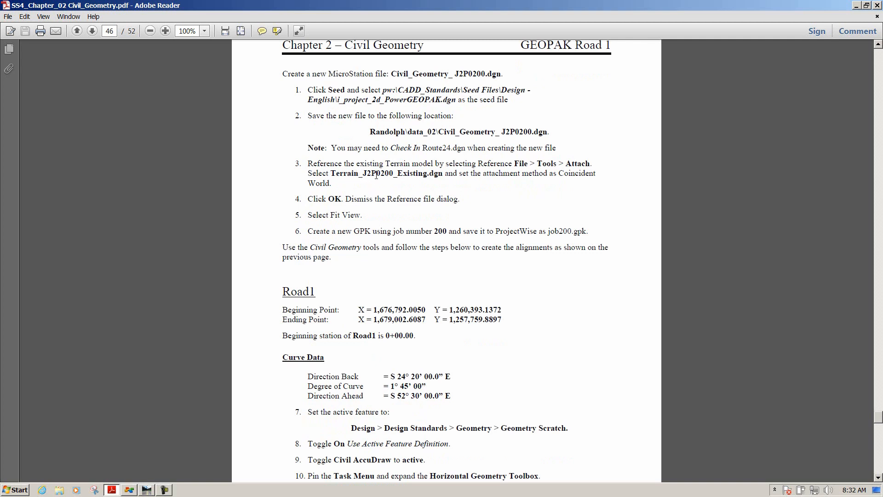
key(alt+Tab)
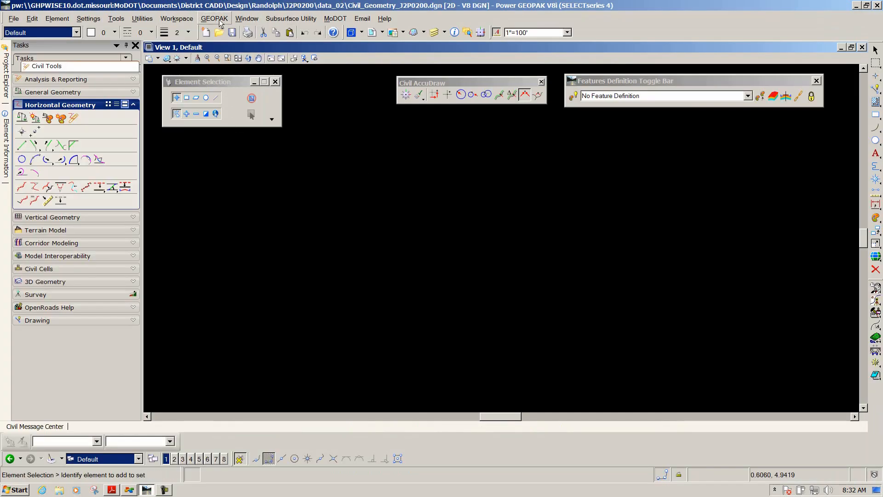
Attach Terrain_J2P0200_Existing.dgn as a reference with Coincident - World orientation and fit the view
click(382, 34)
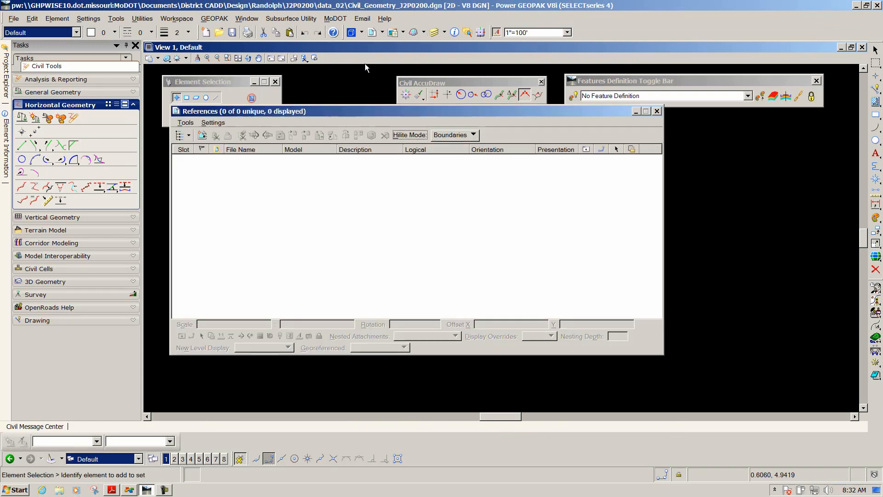
click(186, 123)
click(194, 134)
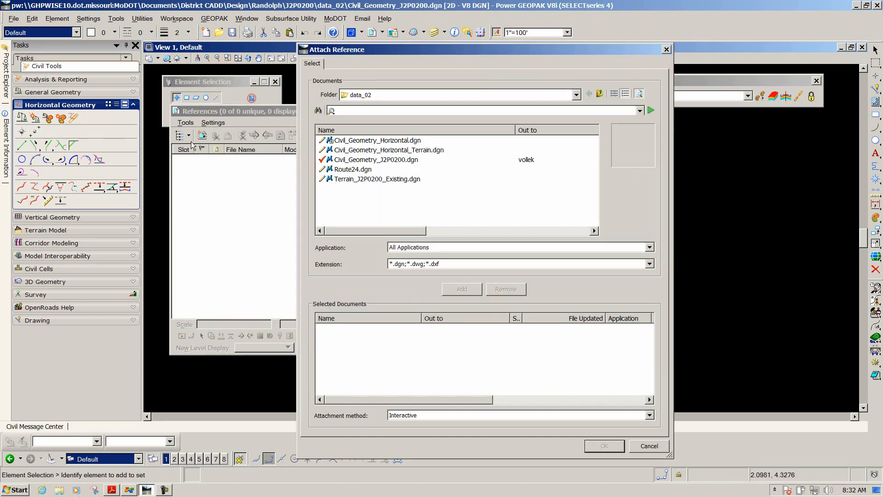
click(359, 179)
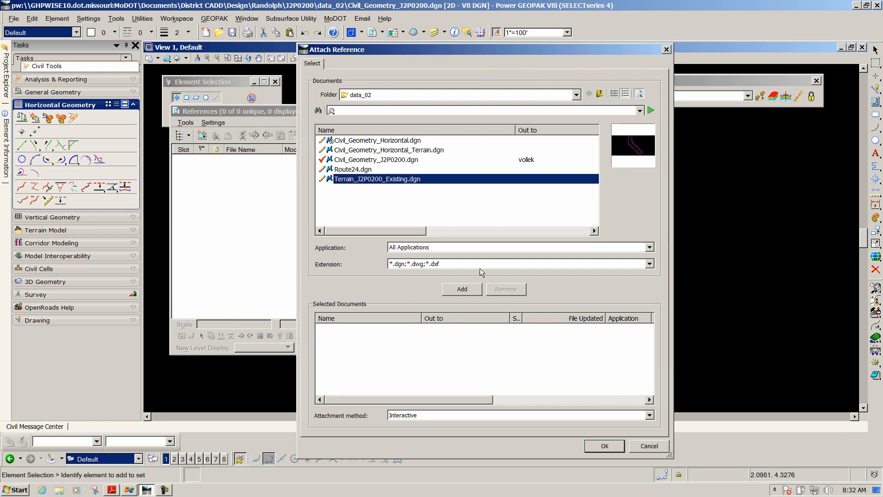
click(615, 445)
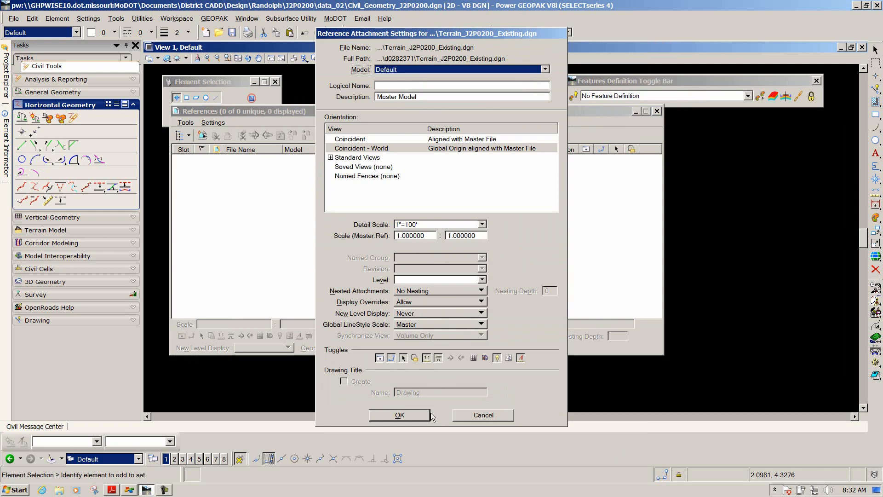
click(424, 415)
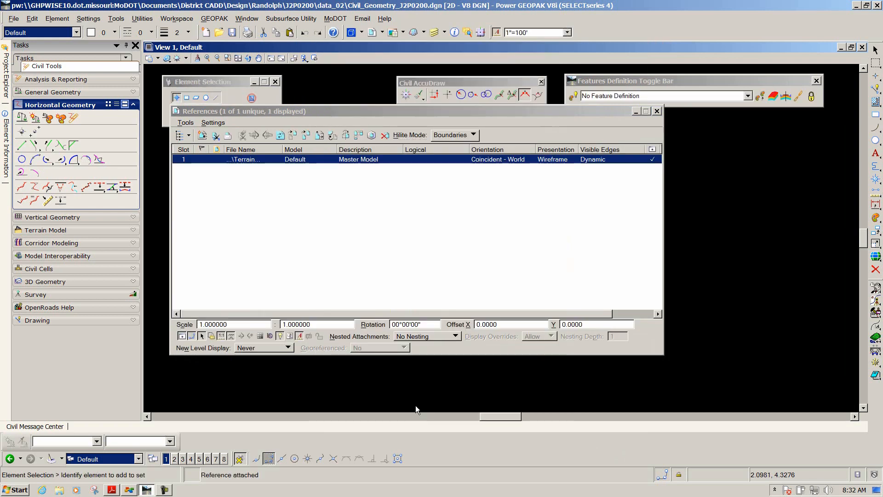
click(657, 111)
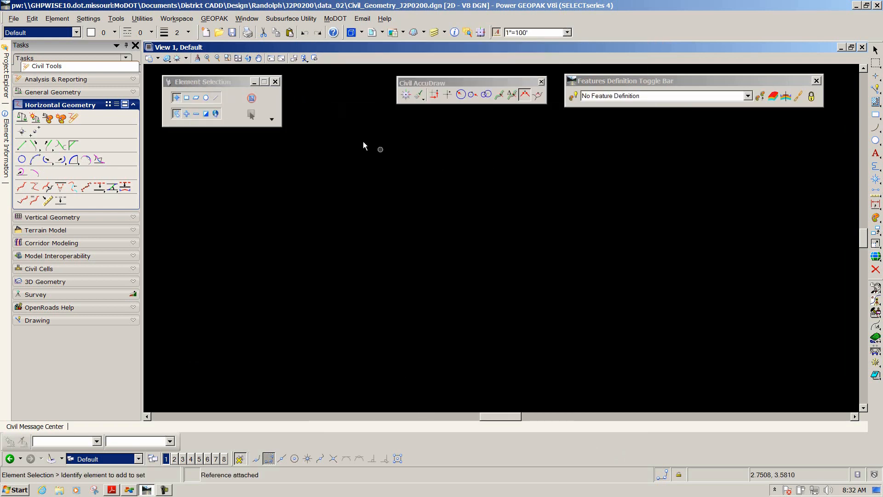
click(238, 58)
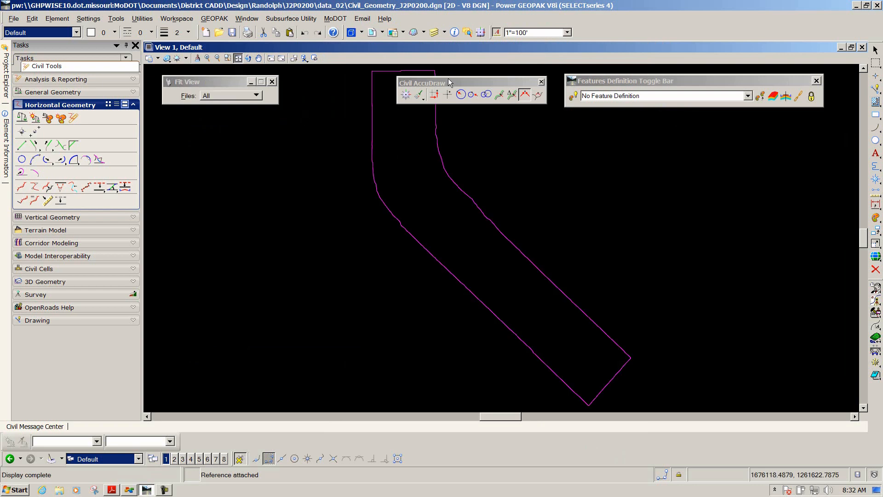
Move the Civil AccuDraw toolbar aside and review the PDF instructions for creating the GPK job and Road1
drag(447, 83, 686, 139)
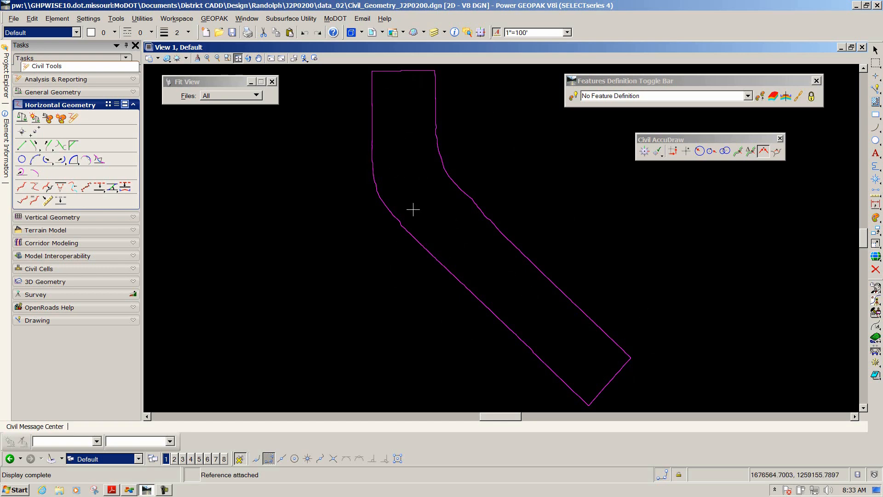
key(alt+Tab)
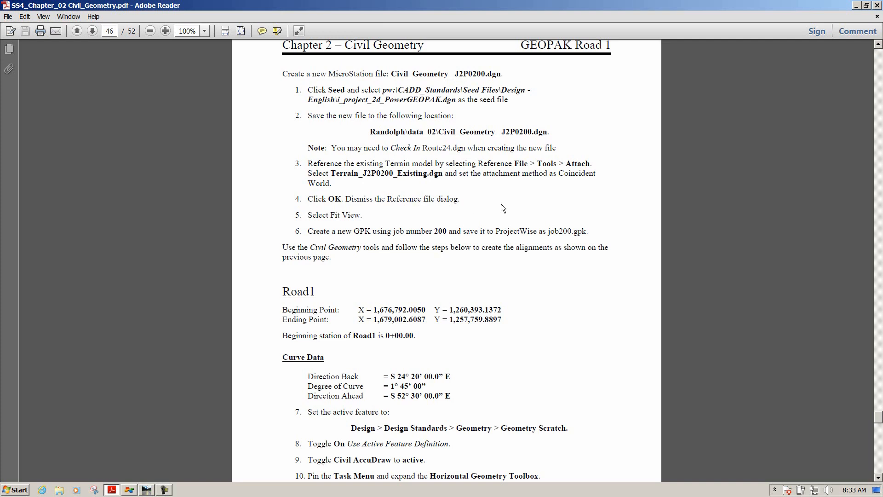
scroll(526, 204, down, 2)
scroll(526, 204, down, 1)
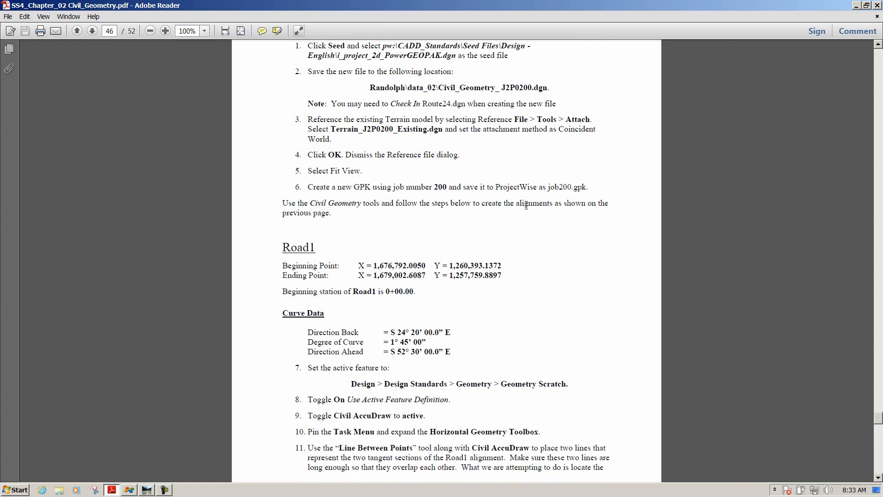
scroll(526, 205, up, 2)
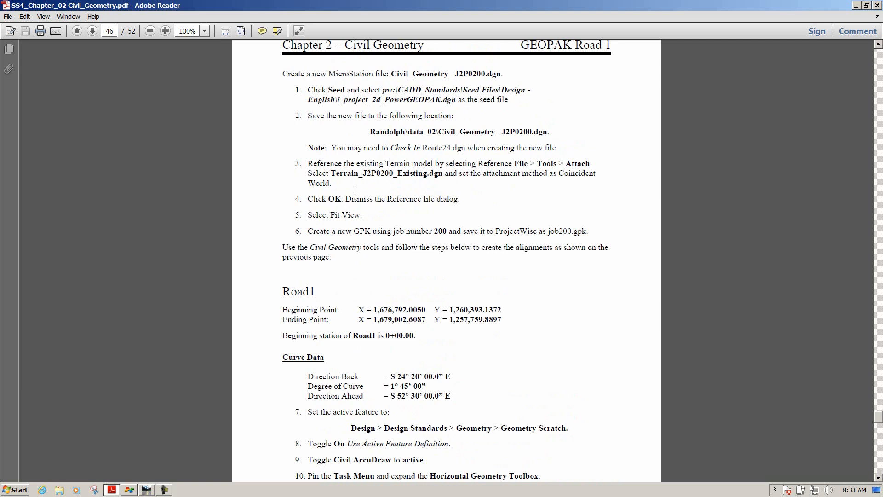
scroll(358, 191, down, 1)
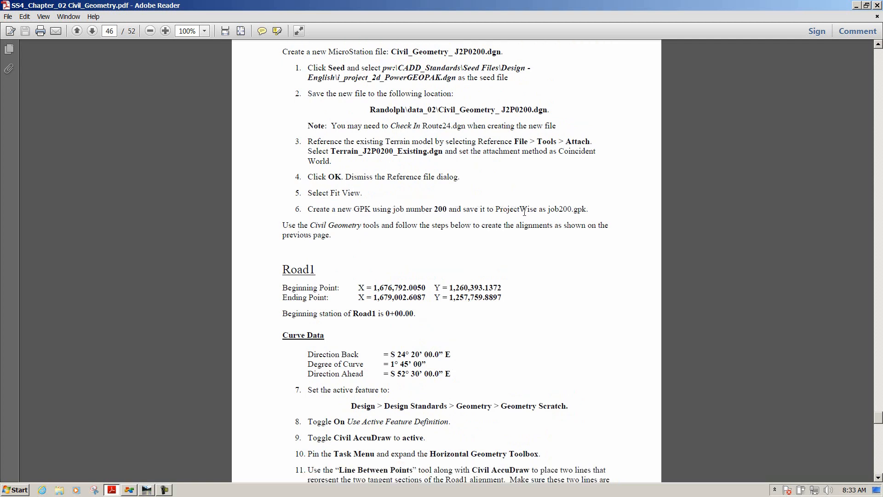
key(alt+Tab)
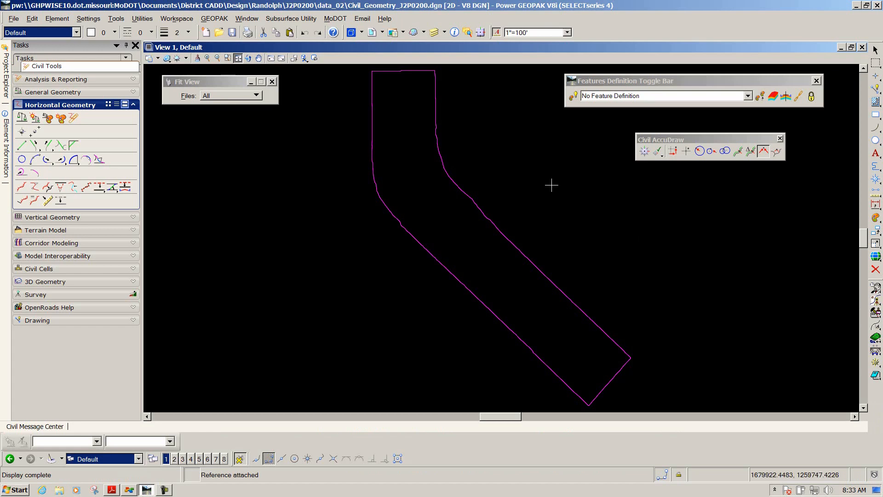
Review the COGO preferences in the User Preferences dialog and close both dialogs without changes
right_click(533, 176)
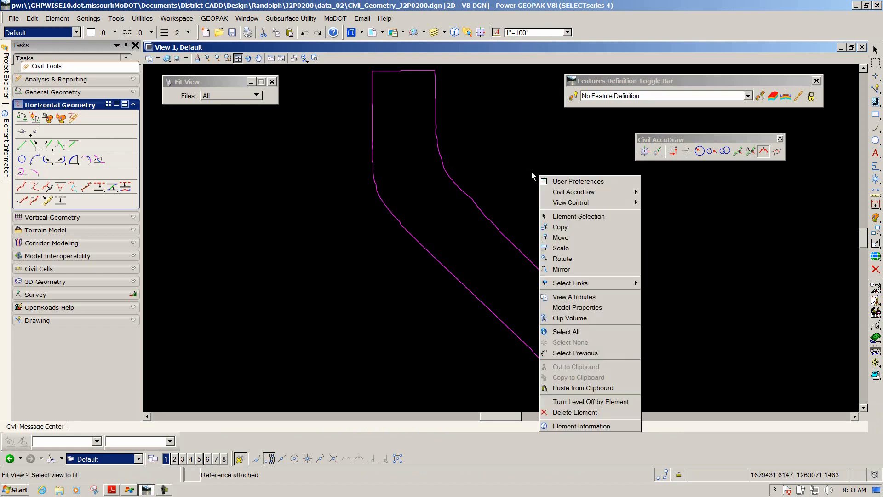
click(569, 182)
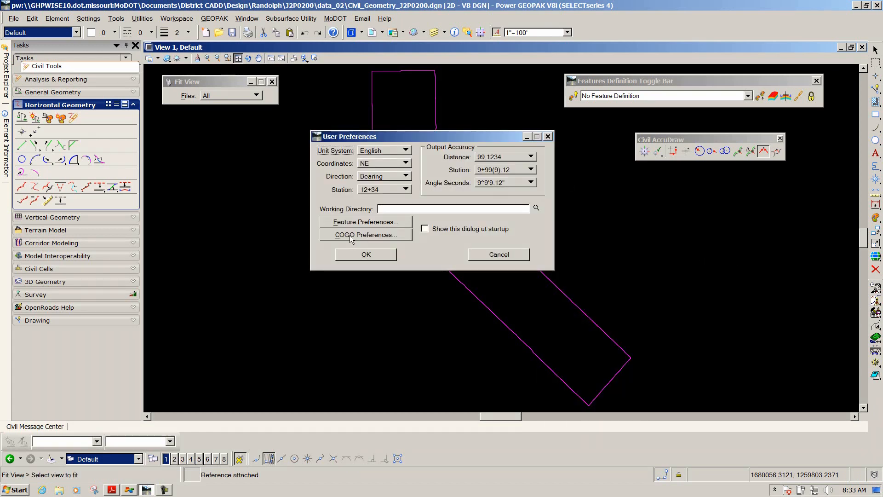
click(350, 236)
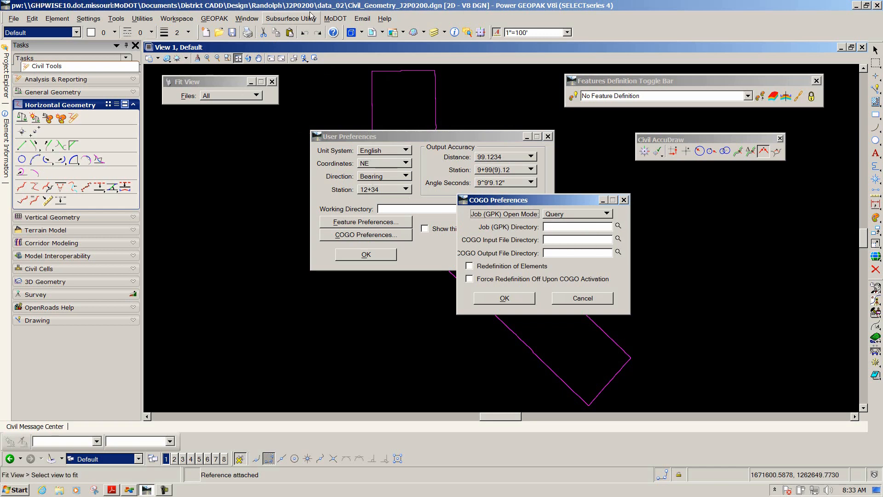
click(506, 299)
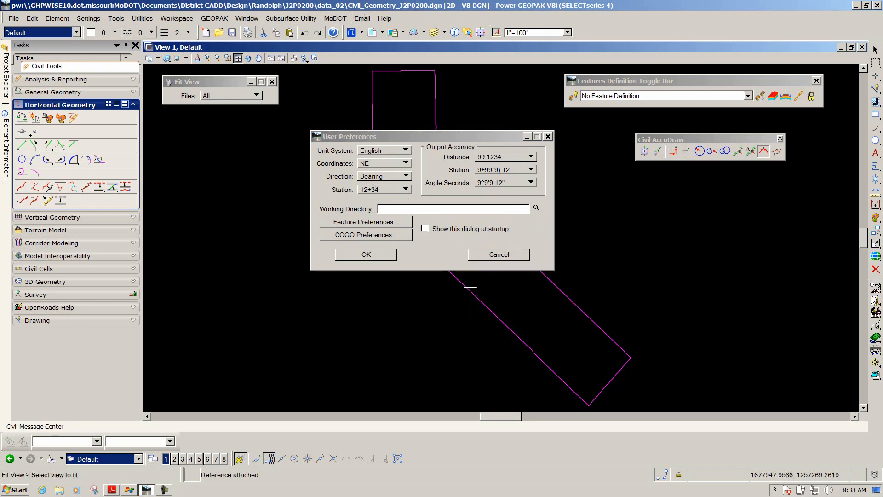
click(366, 254)
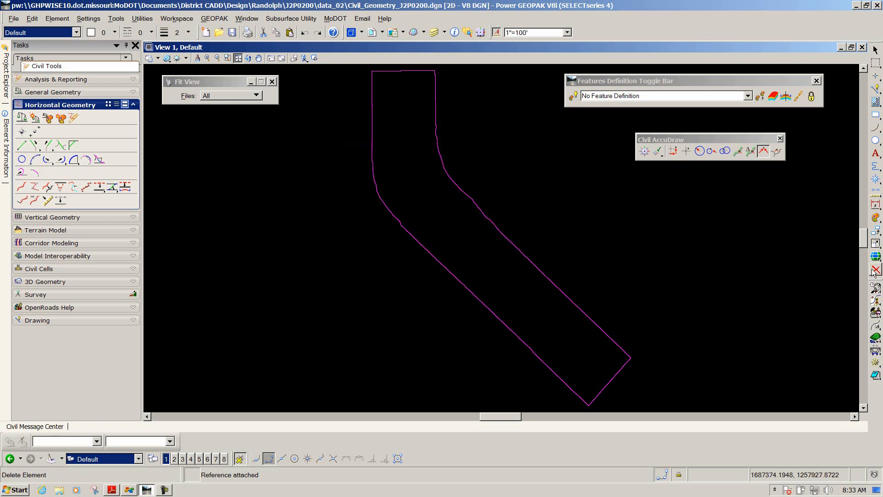
Create a new coordinate geometry job number 200 and close the Coordinate Geometry window
click(875, 302)
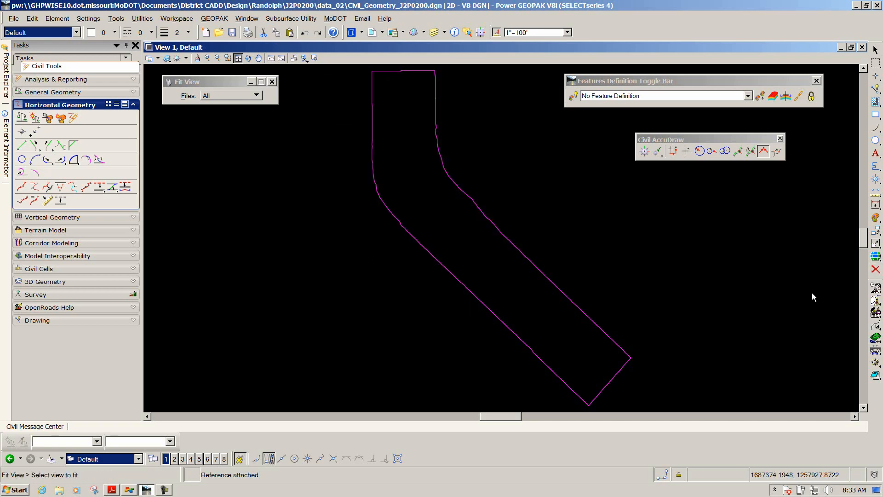
key(Tab)
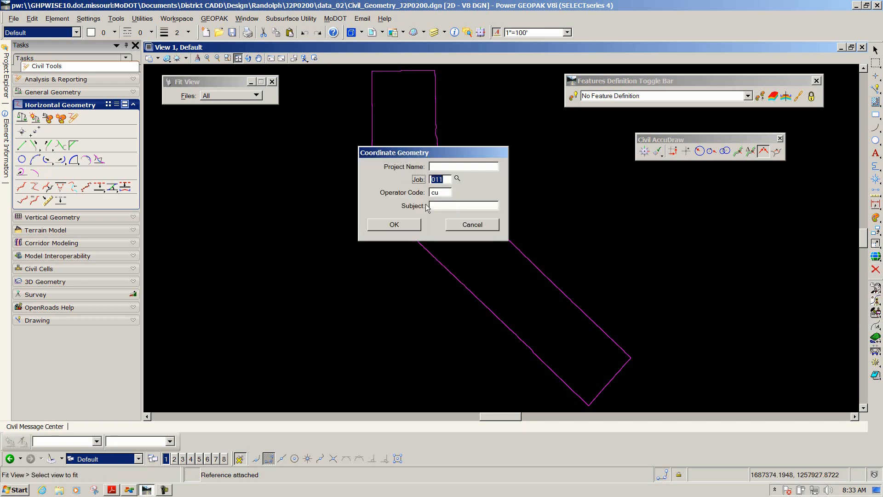
text(200)
click(394, 225)
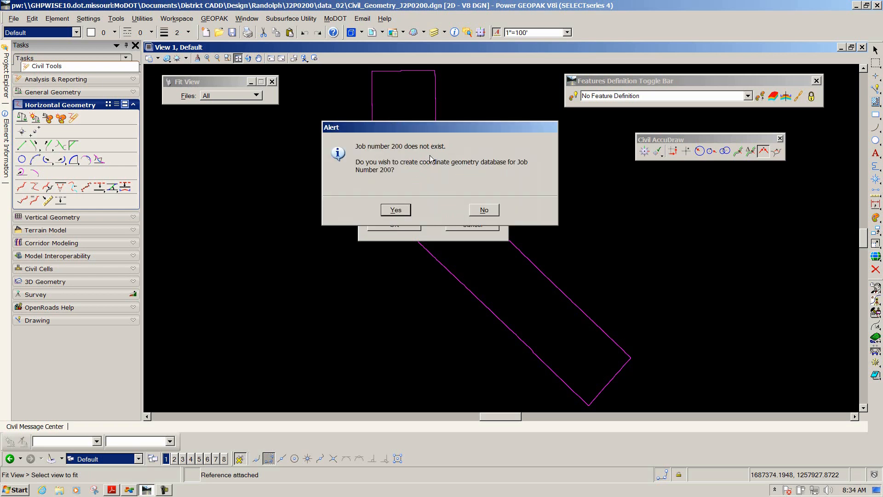
click(395, 210)
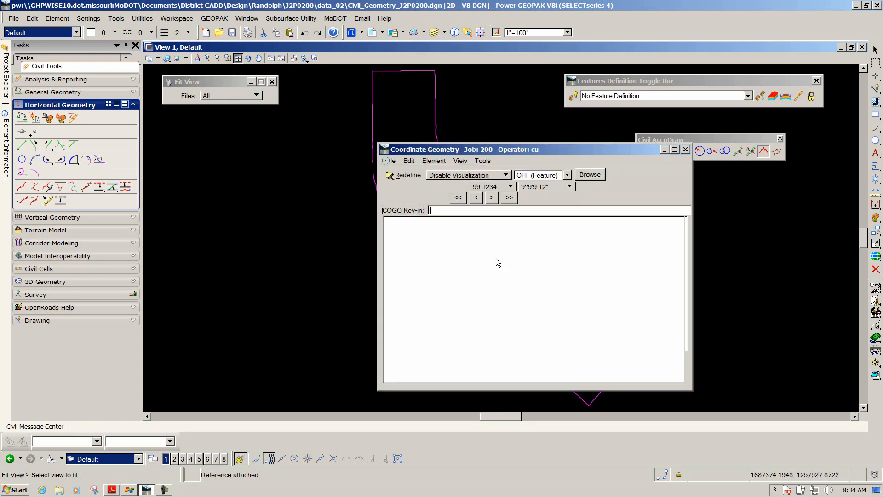
drag(622, 150, 531, 158)
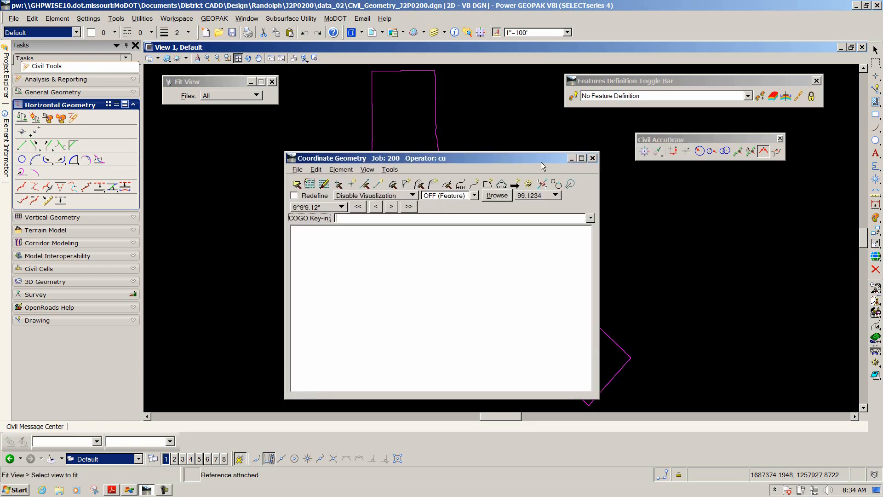
click(594, 159)
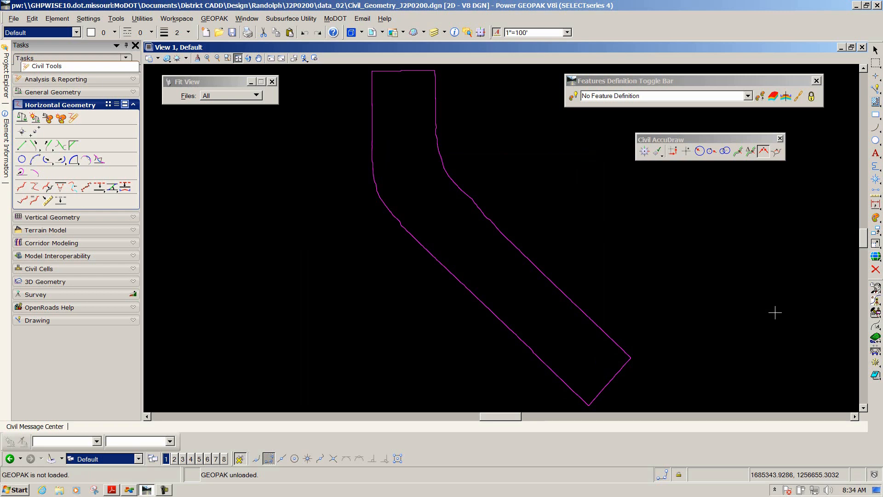
Read the Road1 beginning and ending points, curve data and feature setup steps in the PDF
key(alt+Tab)
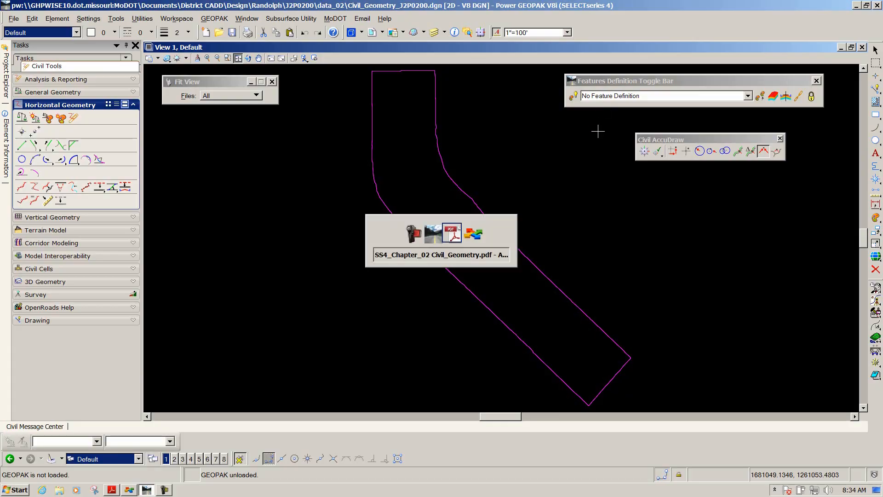
scroll(513, 216, down, 2)
scroll(512, 215, down, 6)
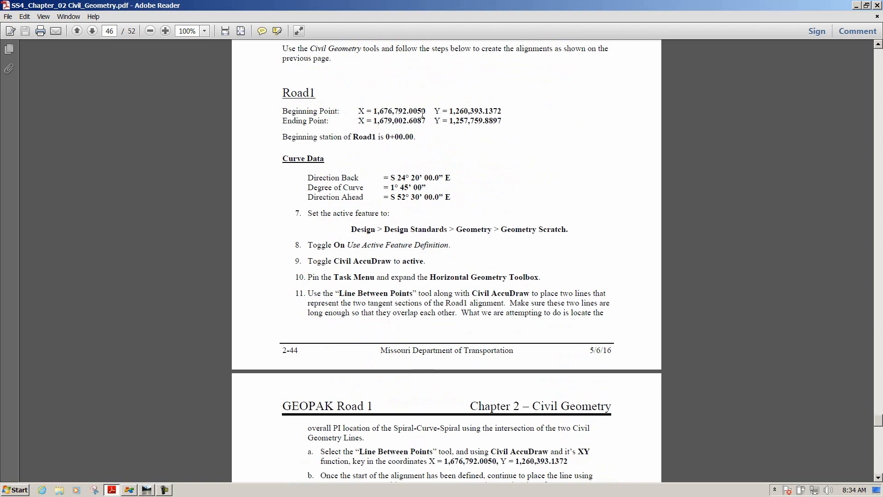
scroll(410, 115, down, 2)
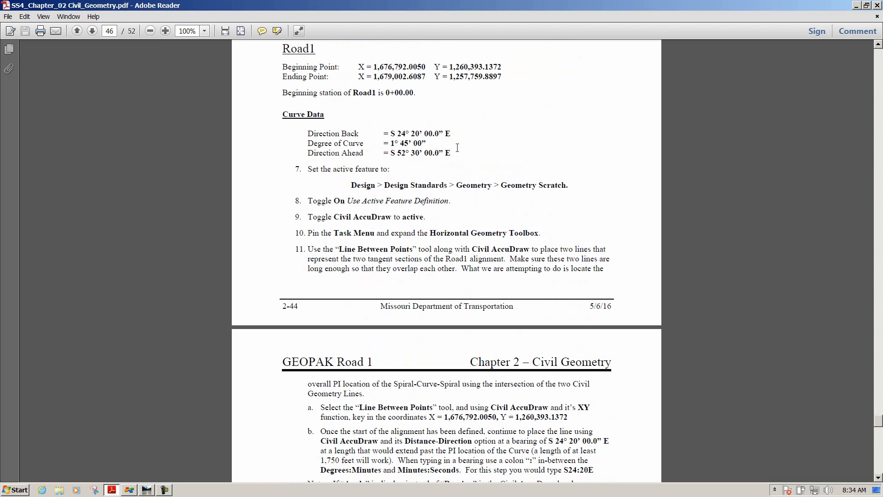
scroll(458, 148, down, 2)
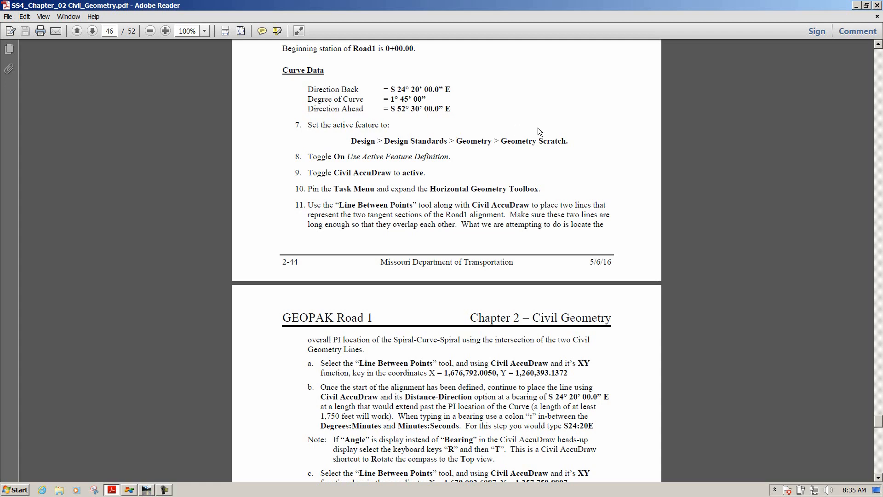
key(alt+Tab)
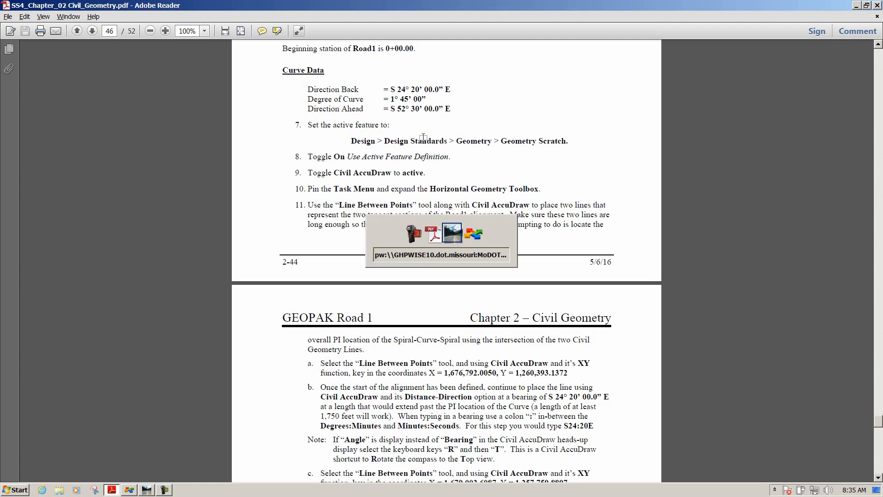
Set the active feature to Design > Design Standards > Geometry > Geometry Scratch and toggle on Use Active Feature Definition
mouse_move(674, 80)
mouse_down()
mouse_move(640, 81)
mouse_move(659, 84)
mouse_up()
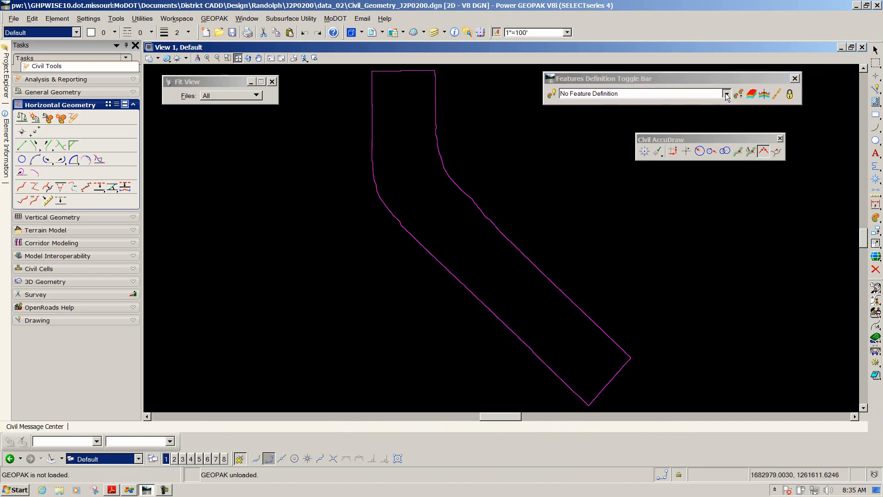
click(727, 94)
click(564, 121)
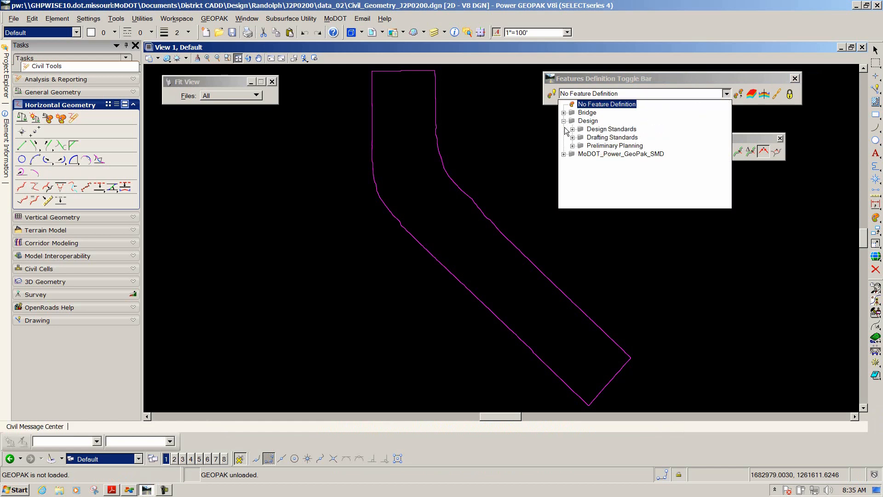
click(572, 130)
click(581, 137)
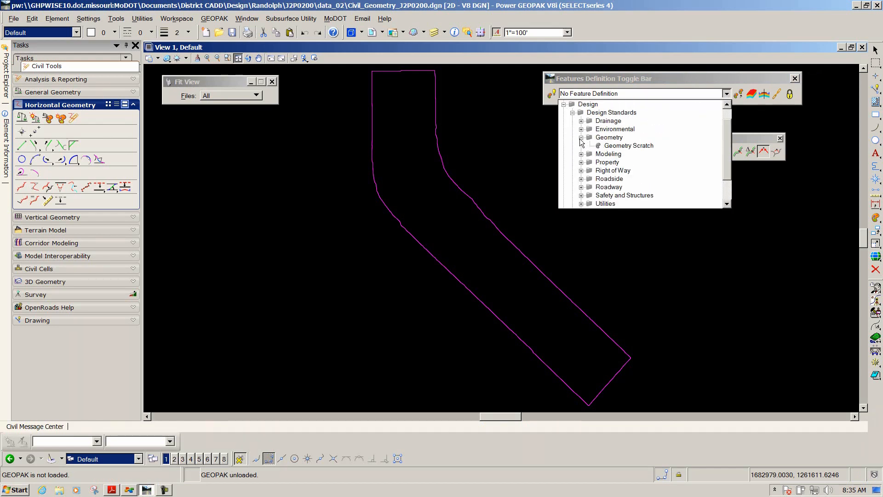
click(616, 147)
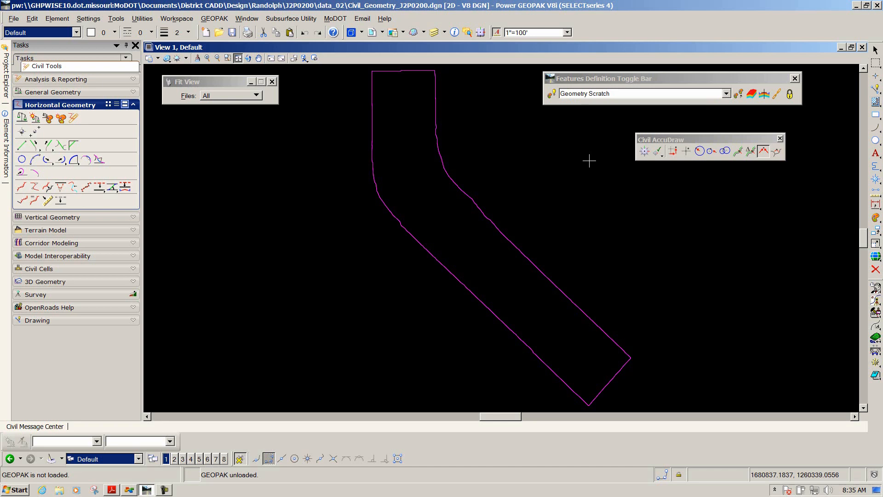
click(552, 93)
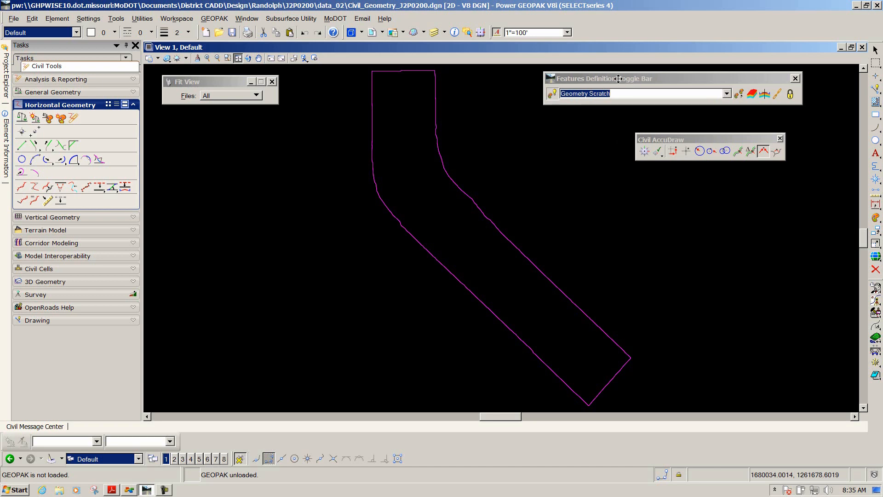
drag(614, 79, 648, 77)
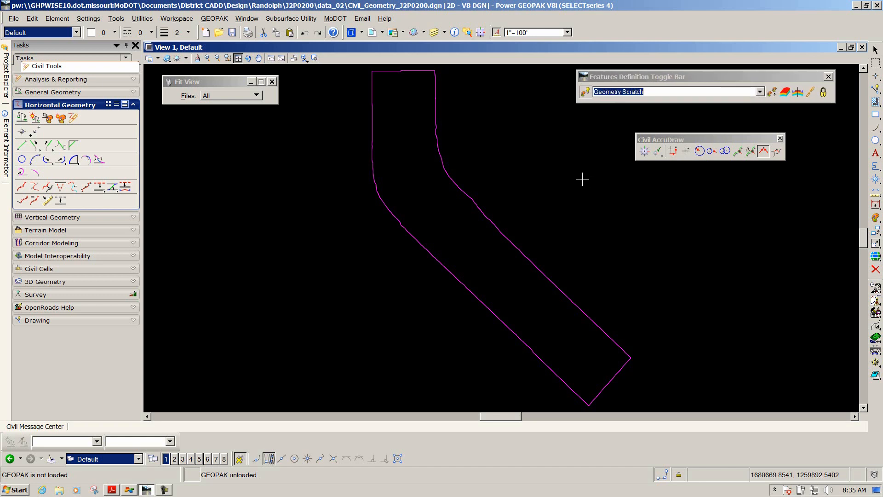
Review the Road1 plan sheet and Line Between Points instructions in the PDF
key(alt+Tab)
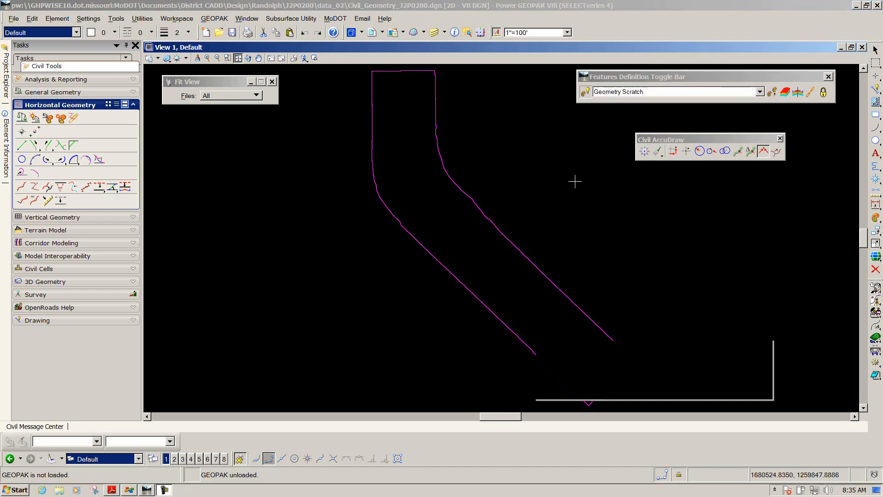
key(alt+Tab)
key(alt+Tab)
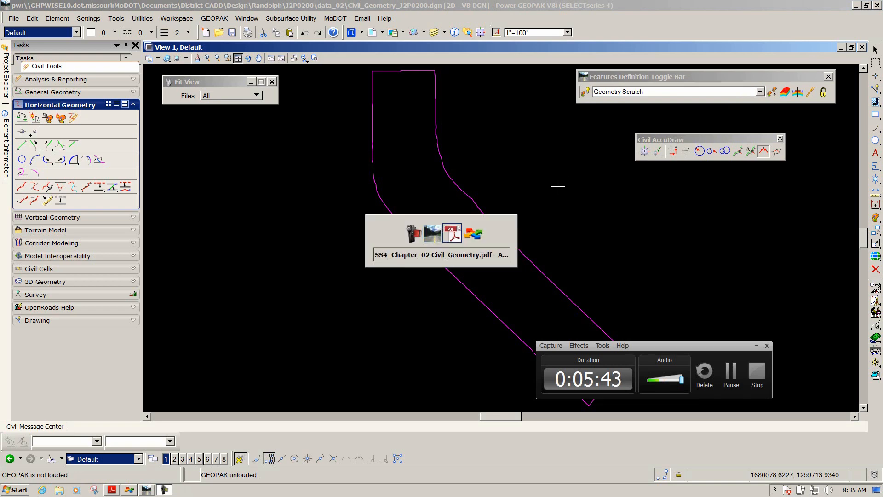
click(756, 346)
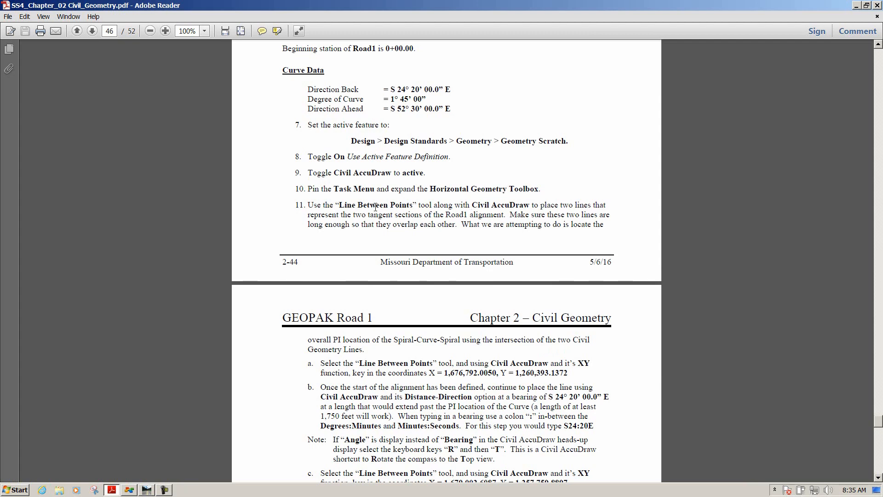
scroll(388, 216, up, 10)
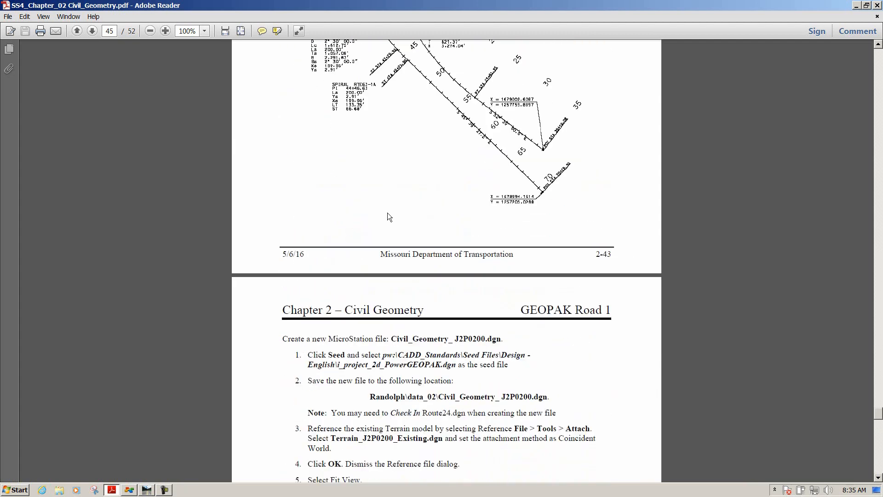
scroll(388, 217, up, 5)
scroll(387, 217, down, 2)
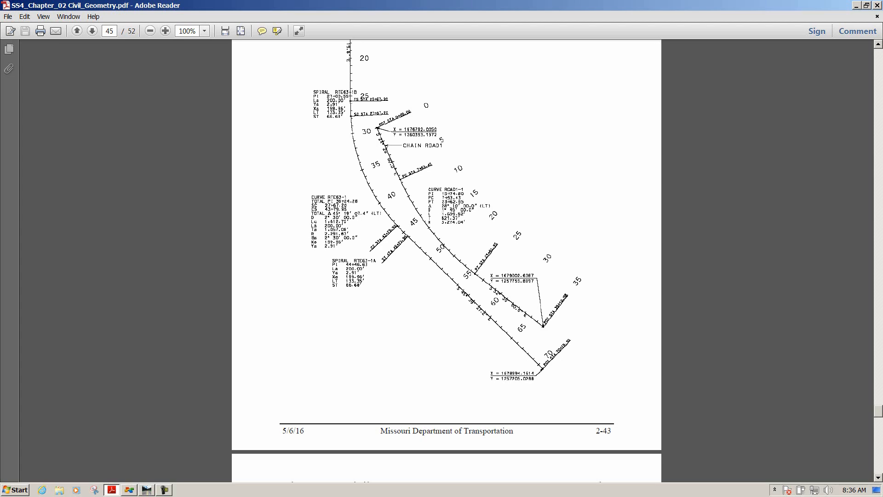
key(alt+Tab)
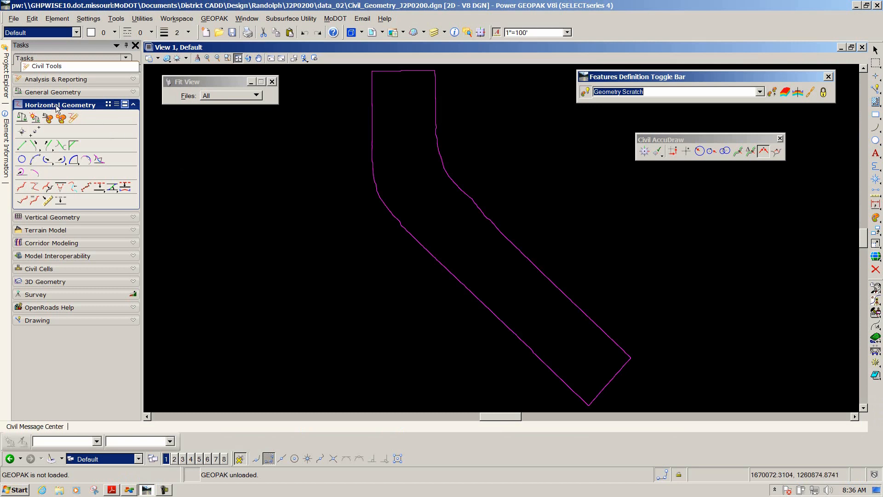
Start a Line Between Points at X 1676792.0050, Y 1260393.1372 using Civil AccuDraw's XY coordinate option
click(22, 147)
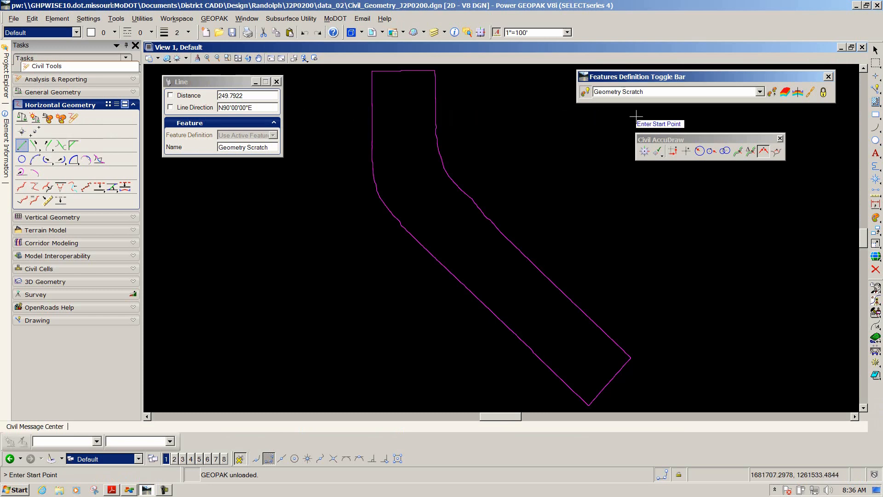
drag(661, 141, 627, 129)
click(610, 138)
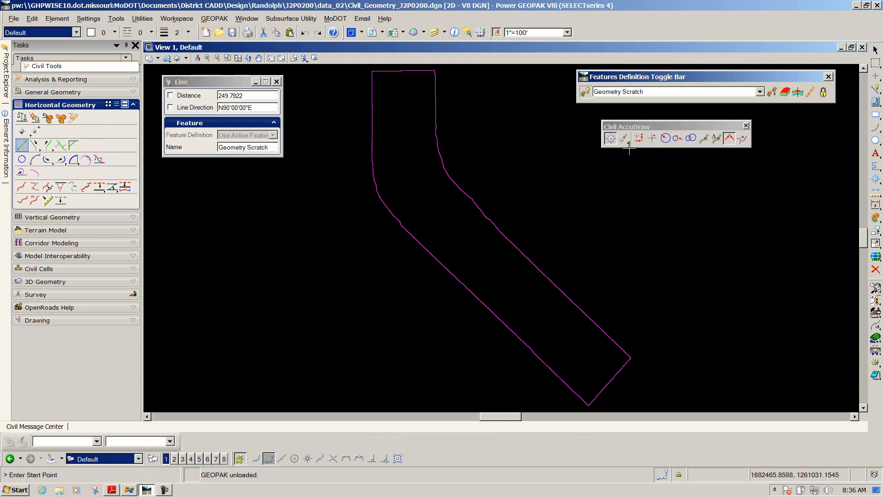
click(651, 143)
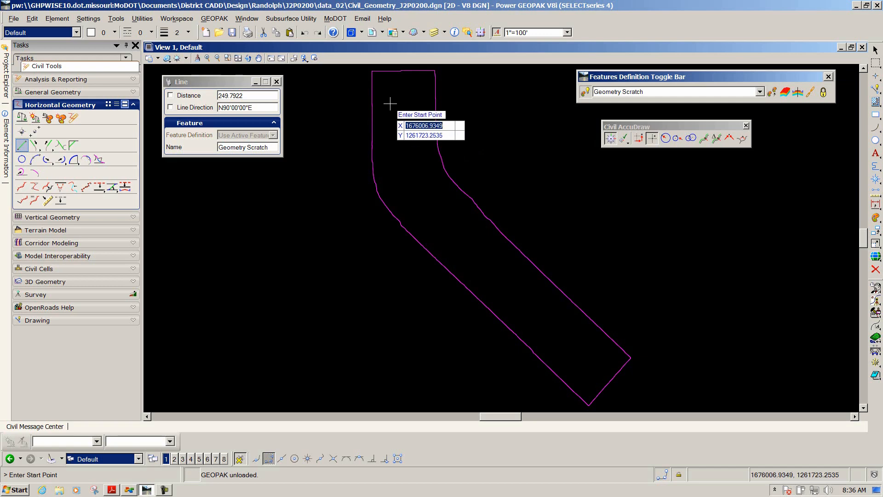
text(1676792.0050)
key(Tab)
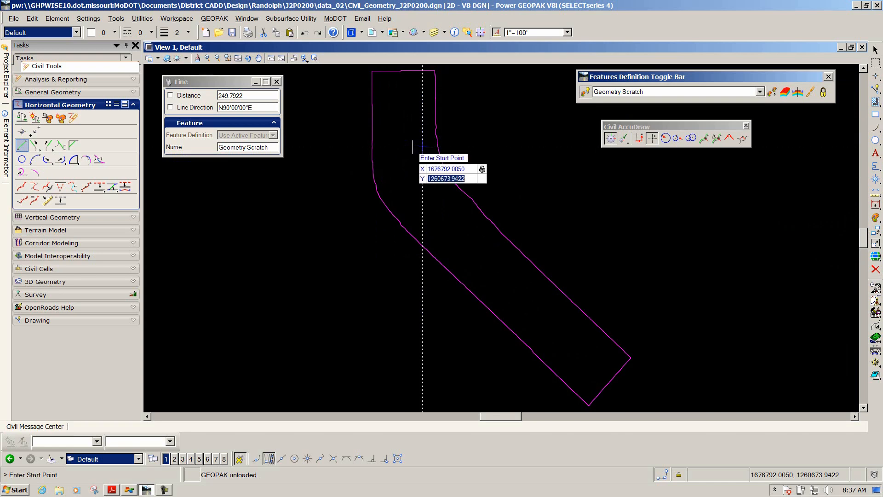
text(1260393.1372)
key(Tab)
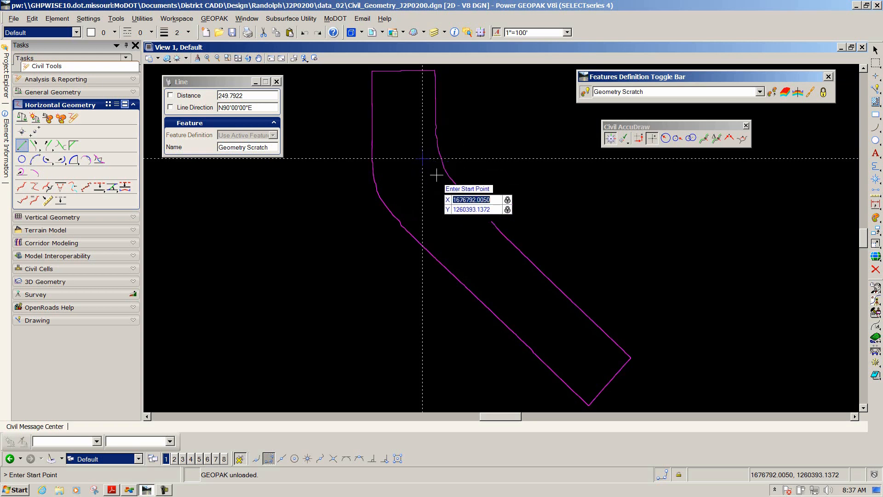
click(423, 158)
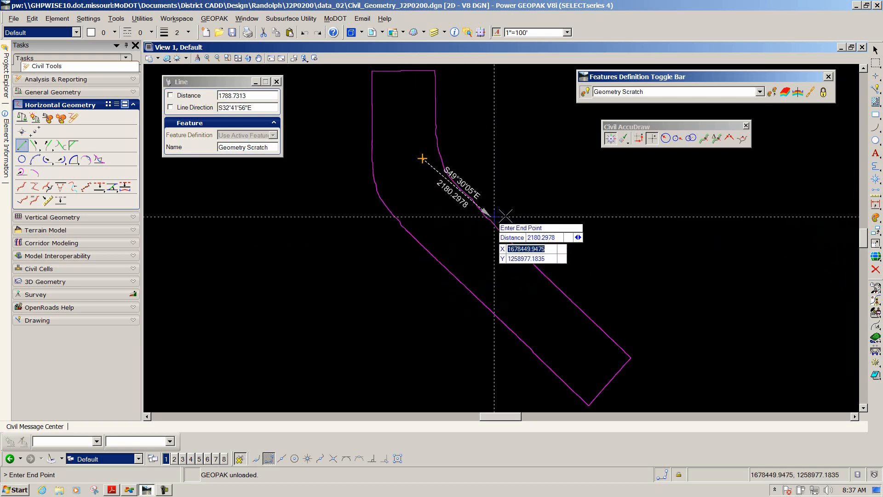
Finish the first tangent line along bearing S24°20'00"E with a length of about 5069 ft
click(666, 139)
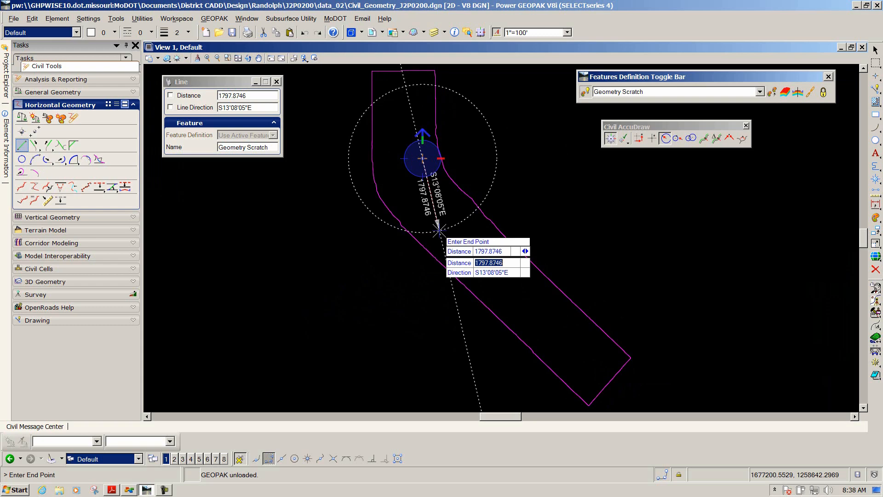
key(Tab)
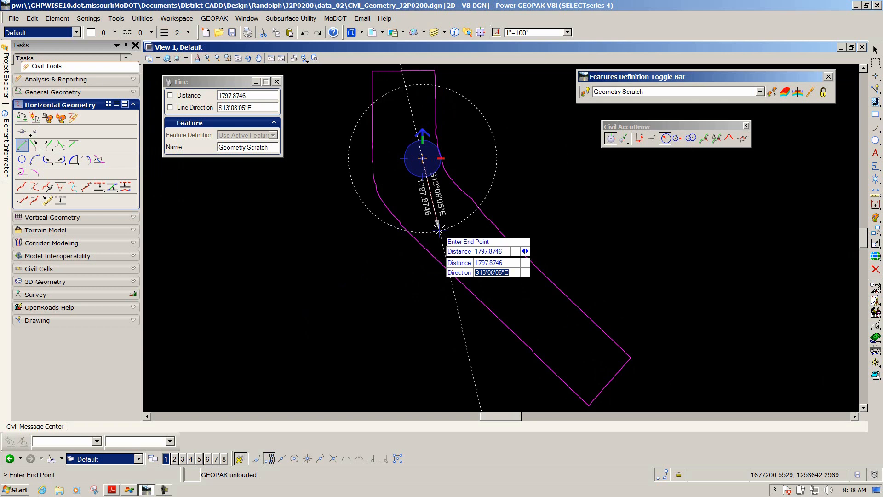
text(s24)
text(:20e)
key(Tab)
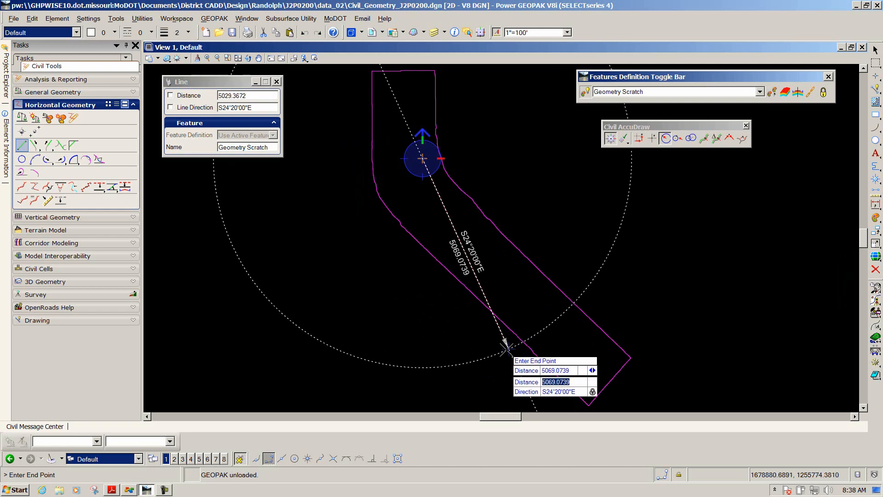
click(506, 348)
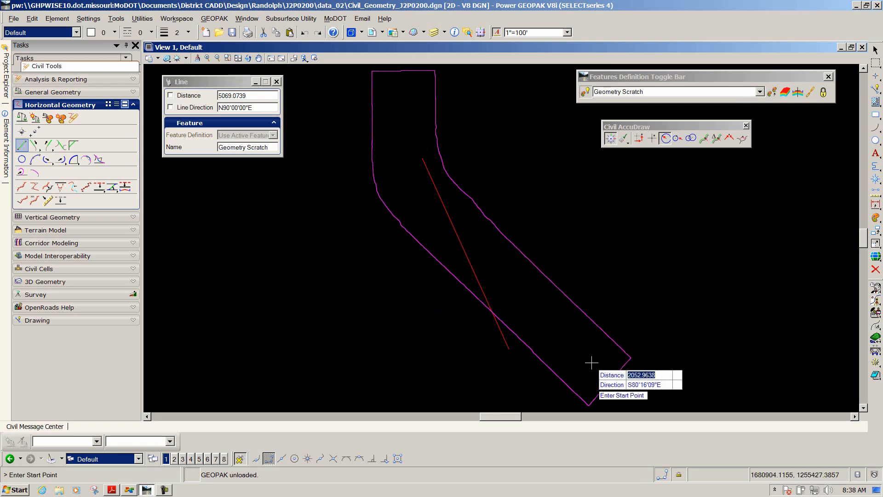
Start a second Line Between Points at X 1679002.6087, Y 1257759.8897 with Civil AccuDraw's XY option
click(654, 138)
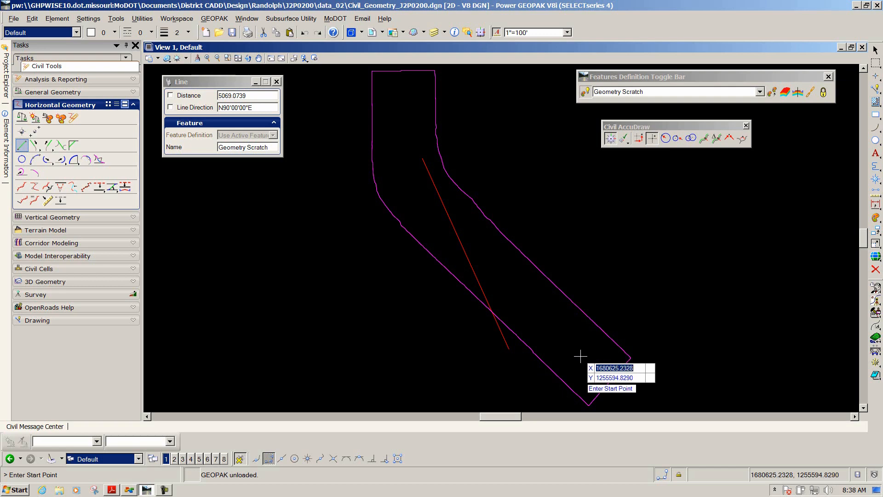
text(1679002.6087)
key(Tab)
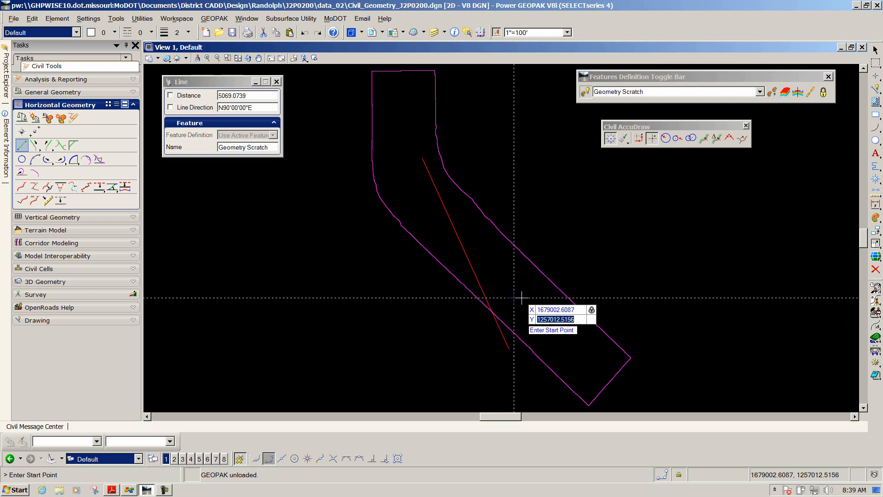
text(1257759.8897)
key(Tab)
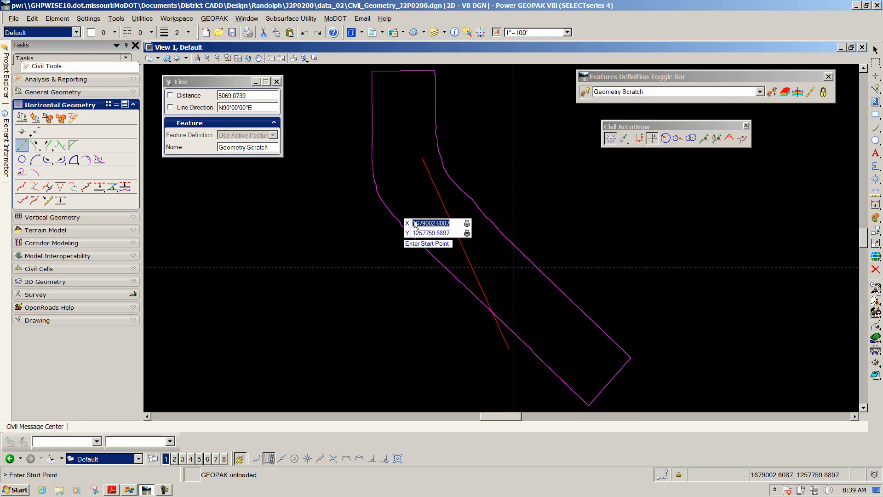
click(391, 184)
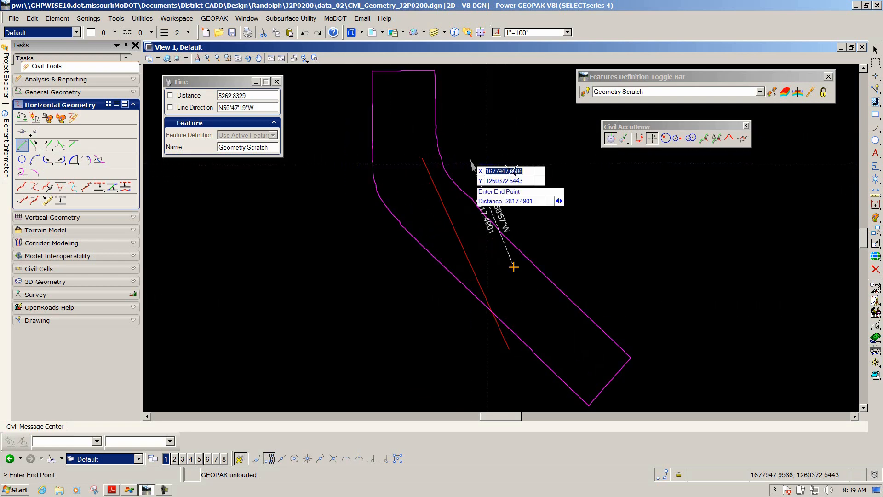
Finish the second tangent line along bearing N52°30'00"W with a length of about 2710 ft
click(666, 138)
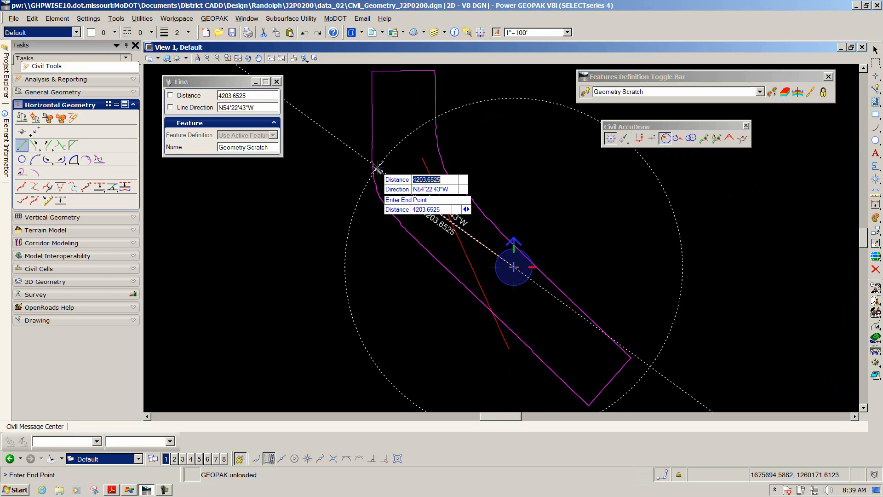
key(Tab)
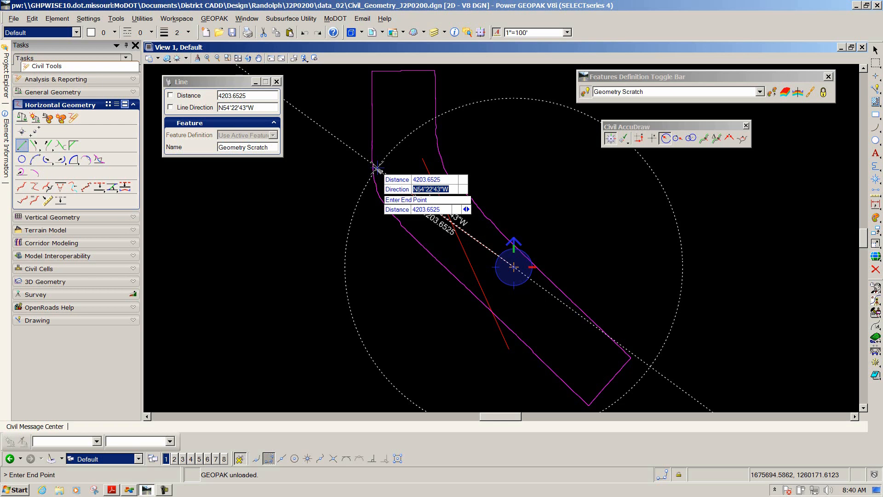
text(n52:30w)
key(Tab)
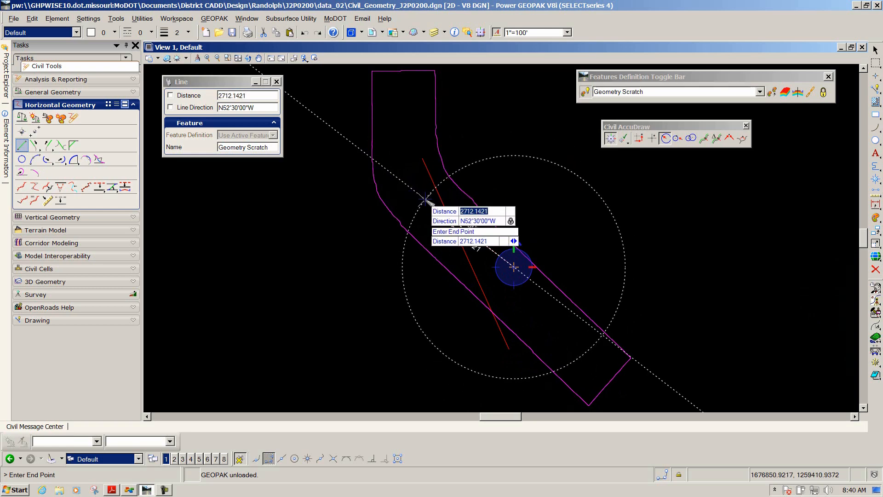
click(424, 200)
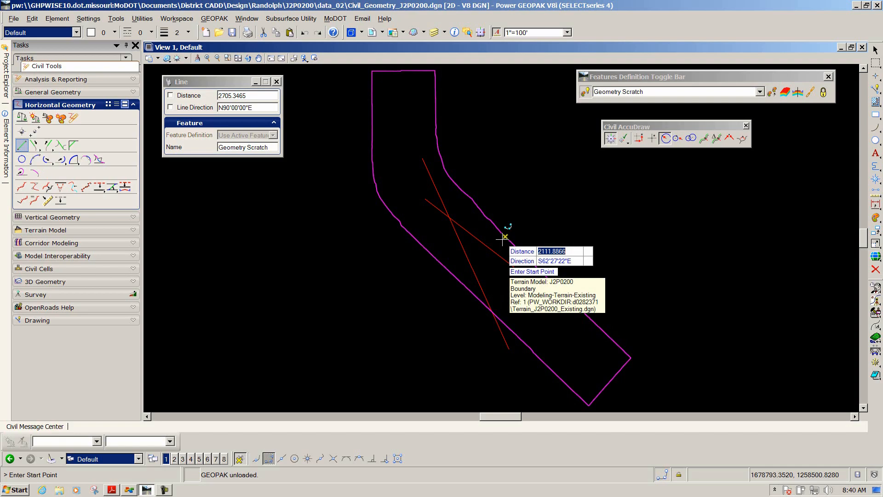
Review the Simple Arc curve instructions for Road1 in the PDF
key(alt+Tab)
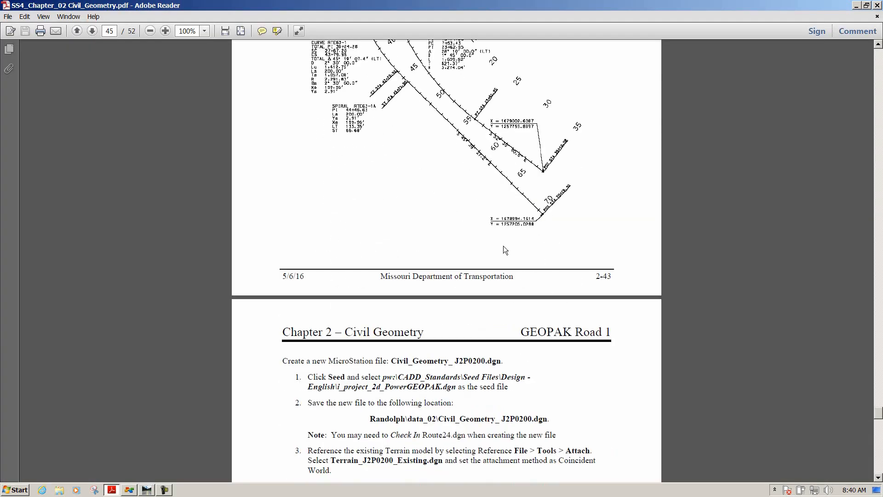
scroll(503, 249, down, 20)
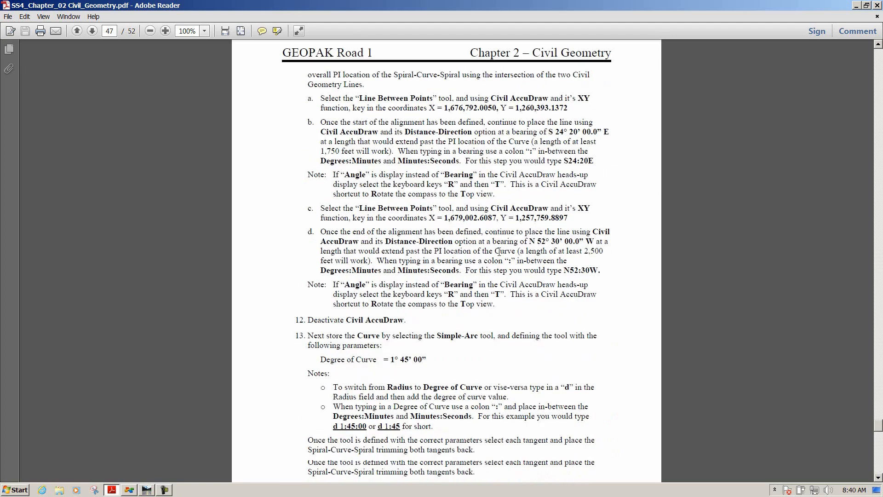
scroll(381, 138, up, 3)
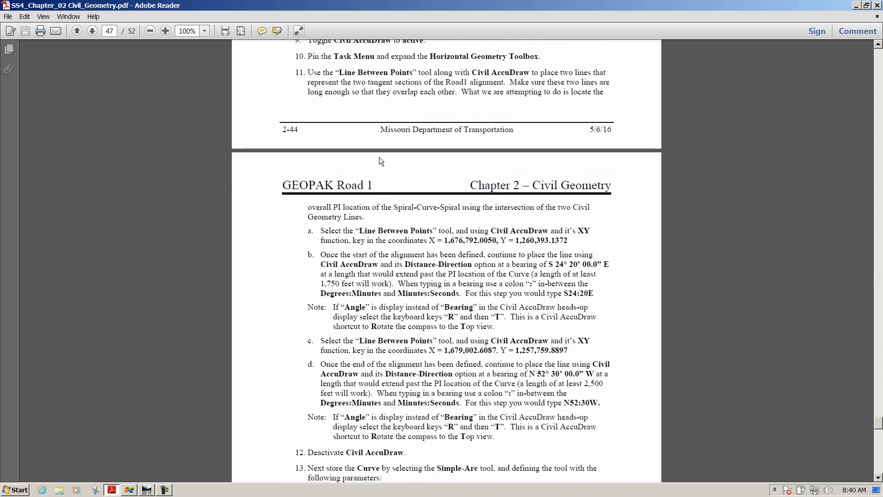
scroll(355, 134, down, 6)
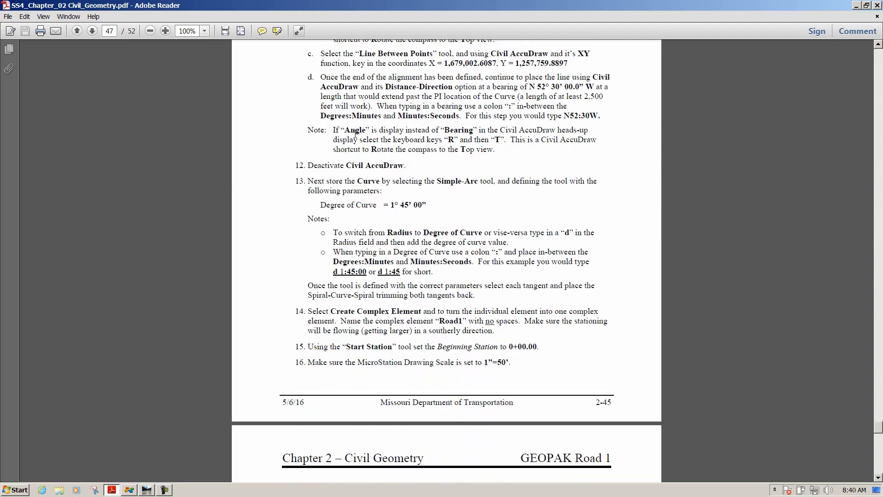
scroll(353, 146, down, 1)
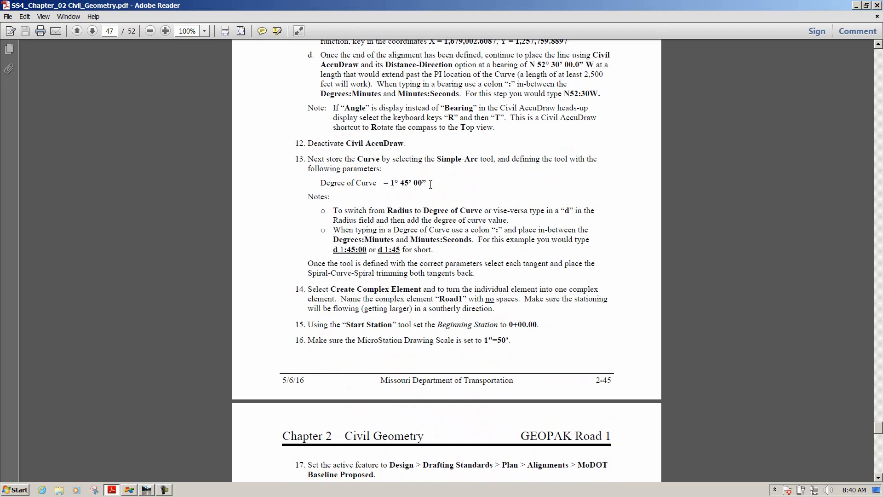
key(alt+Tab)
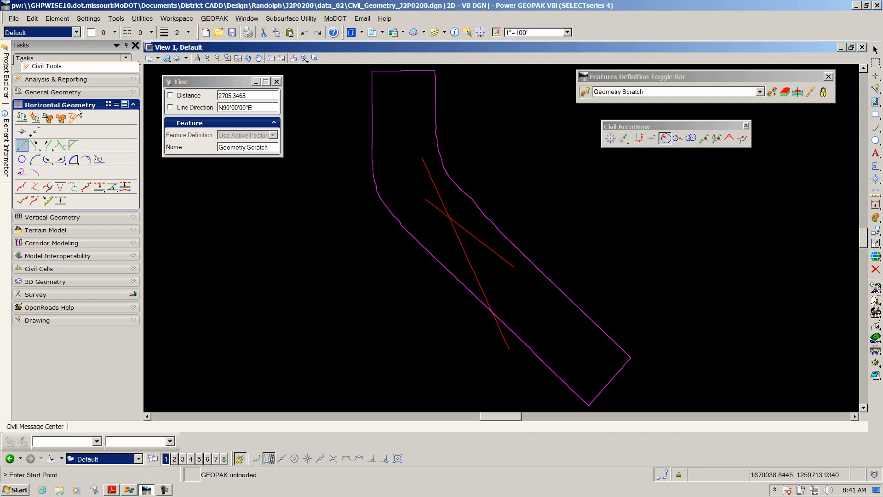
Place a Simple Arc with degree of curve 1°45' between the two tangent lines, trimming both tangents back
click(74, 160)
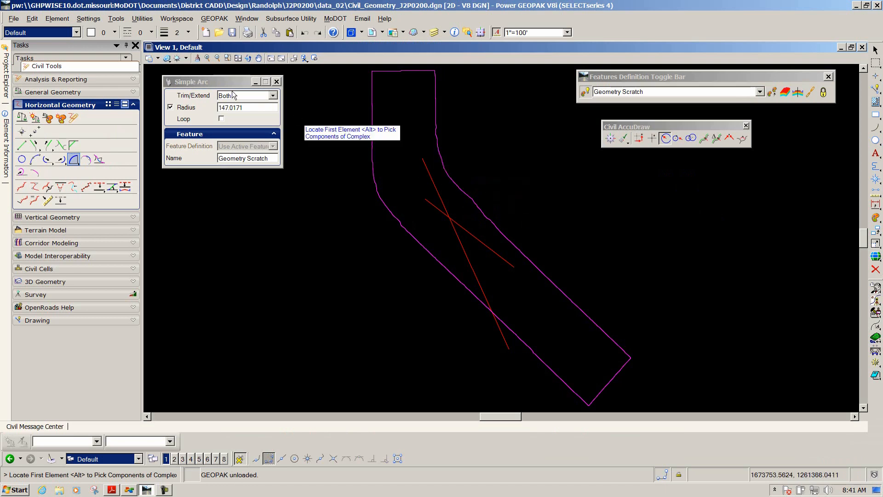
drag(230, 82, 301, 162)
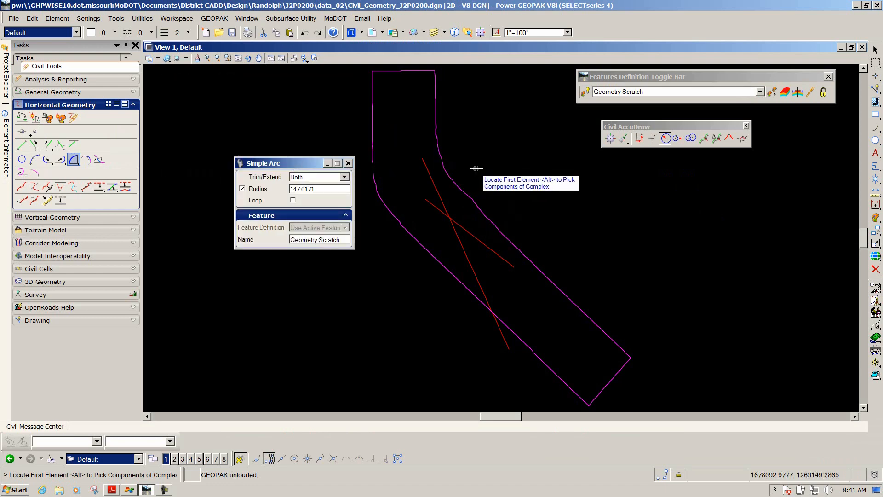
click(435, 187)
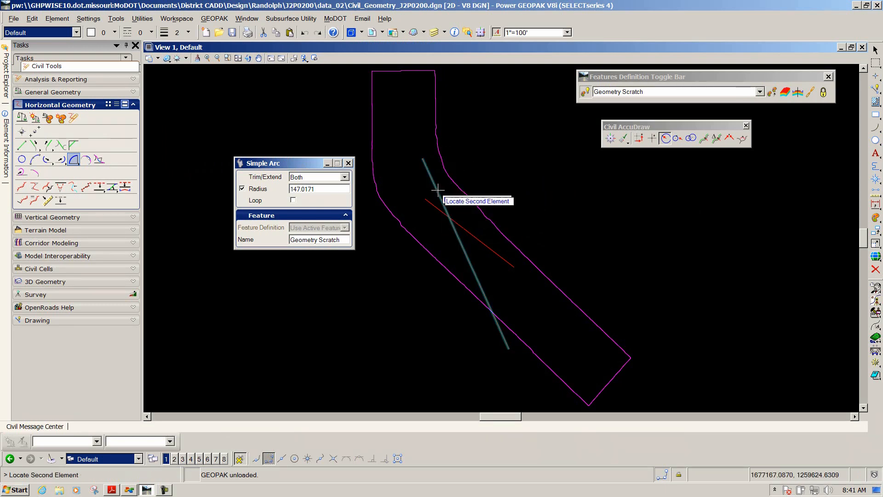
click(474, 236)
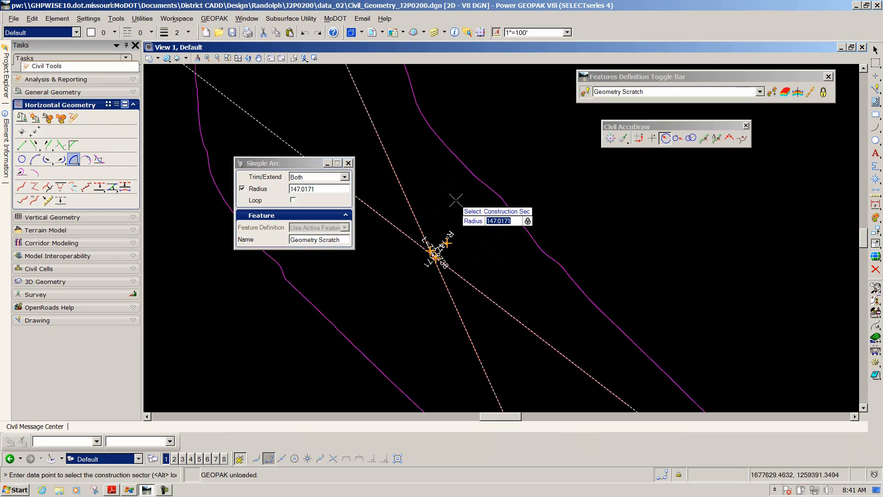
scroll(456, 239, up, 5)
scroll(453, 257, up, 2)
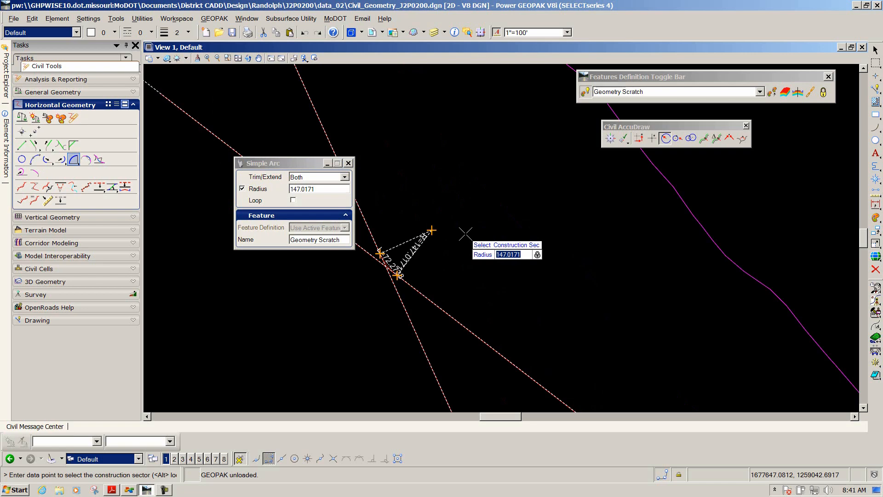
text(d1:45)
key(Return)
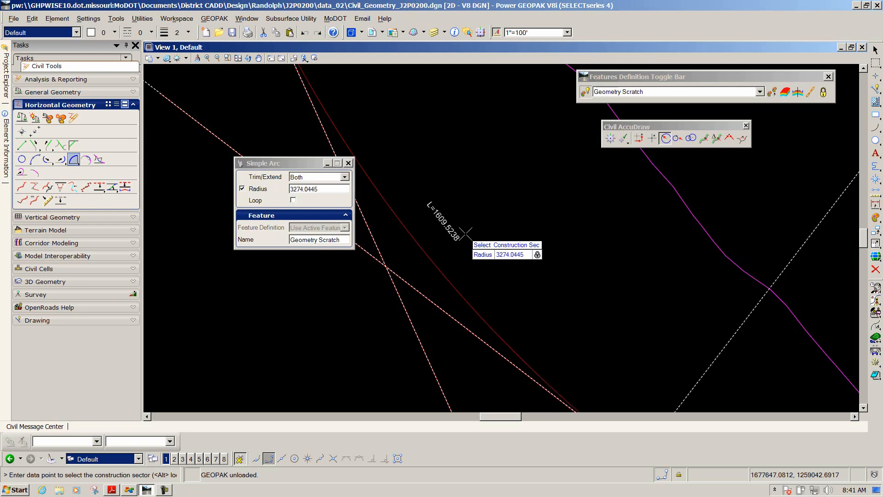
scroll(466, 234, down, 1)
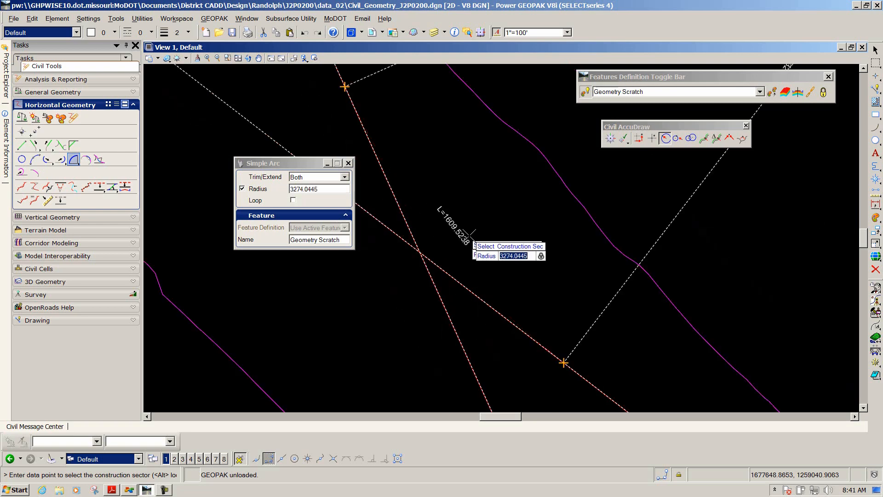
scroll(490, 237, down, 1)
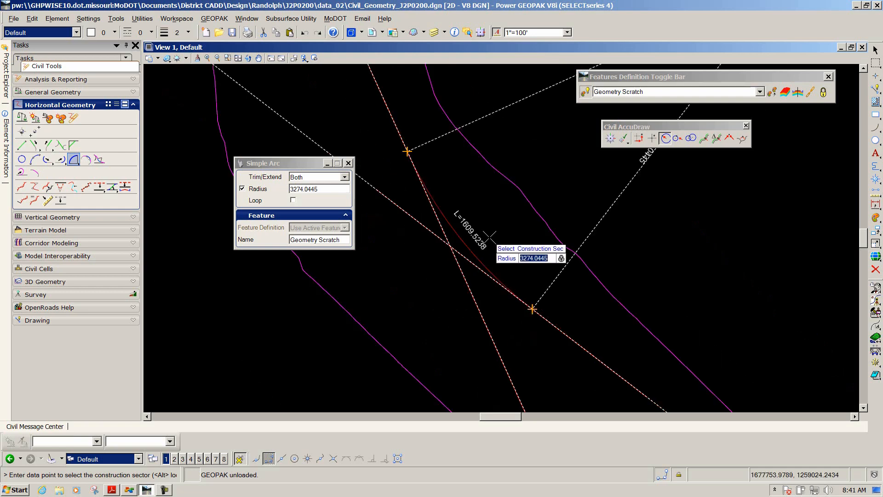
click(496, 227)
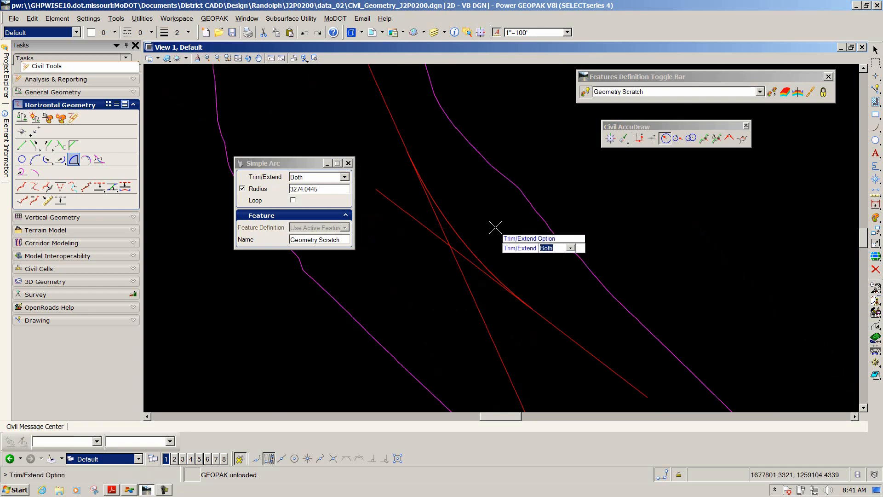
click(496, 228)
scroll(490, 225, down, 3)
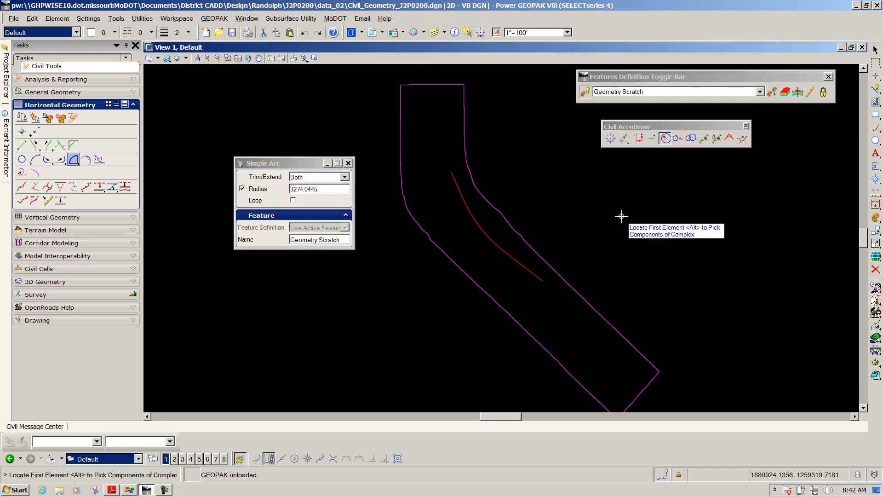
key(alt+Tab)
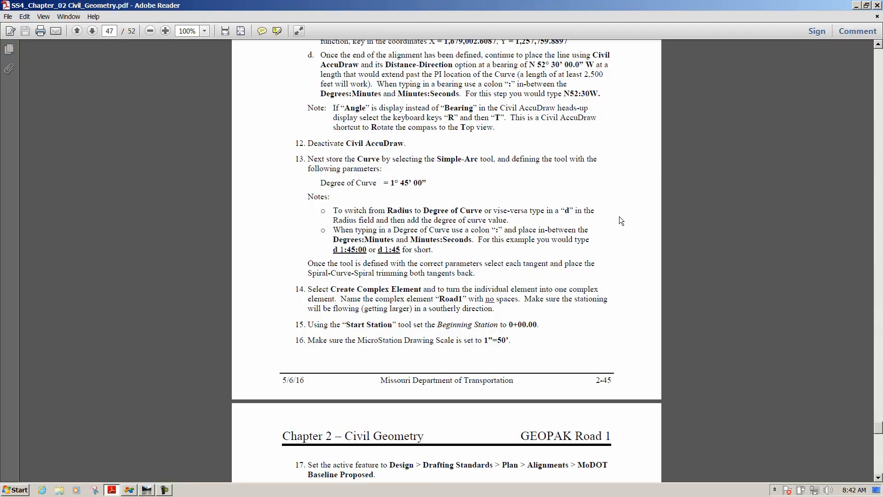
Review the Create Complex Element, Start Station and drawing scale instructions in the PDF
scroll(621, 221, down, 8)
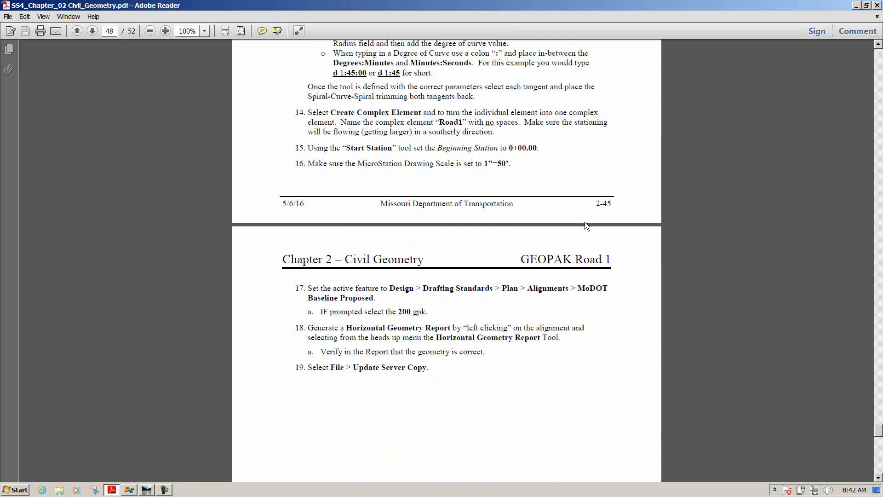
scroll(584, 222, up, 2)
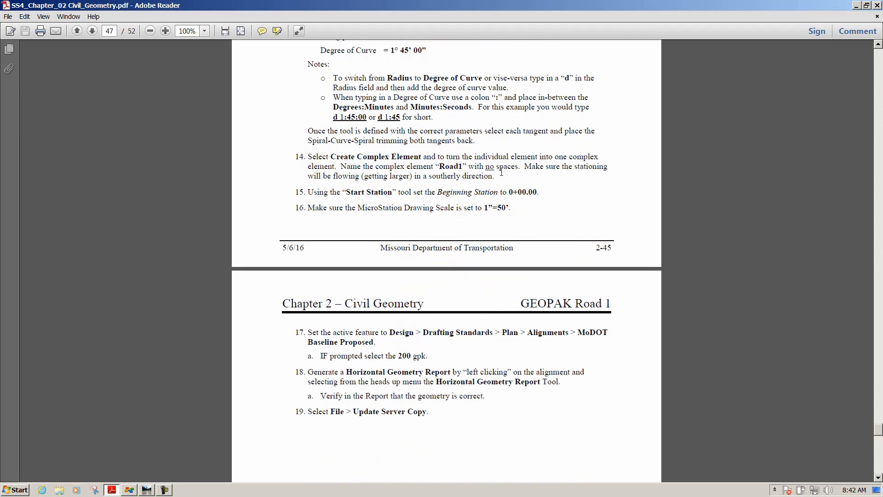
key(alt+Tab)
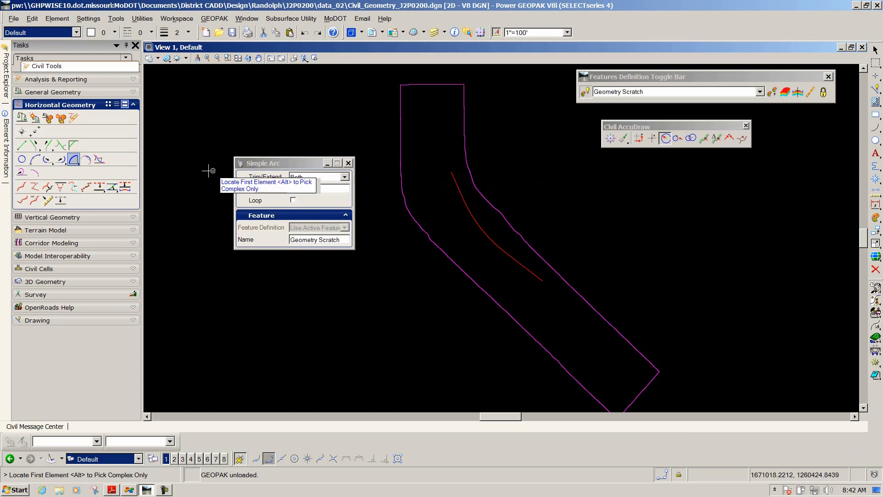
Join the tangents and curve into one complex element named Road1 with Create Complex Element, automatic method
click(21, 188)
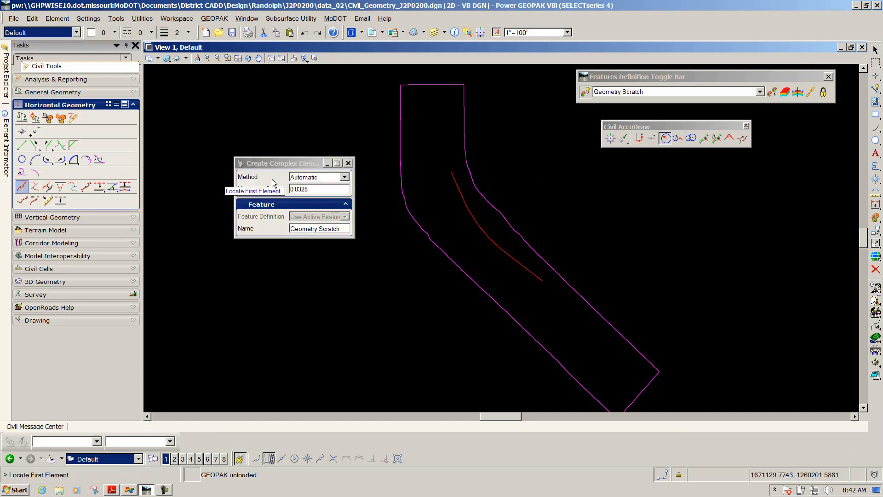
scroll(413, 169, up, 4)
scroll(350, 129, down, 3)
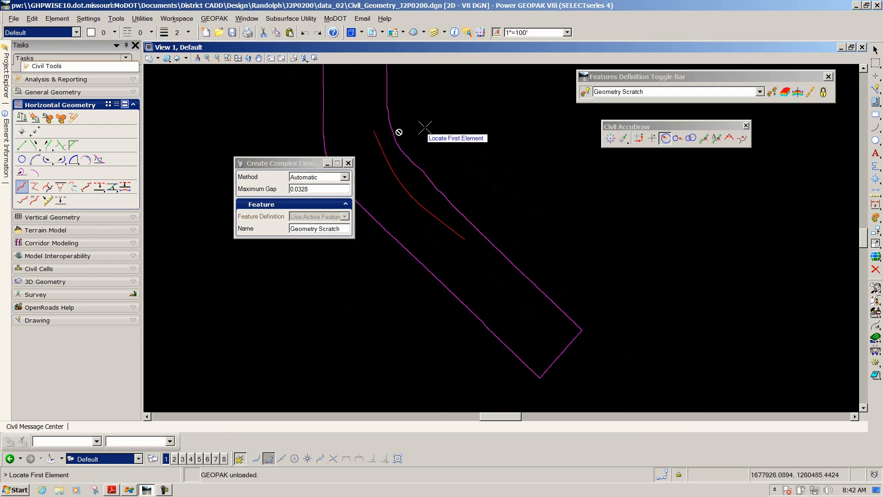
scroll(414, 130, up, 1)
scroll(455, 131, down, 1)
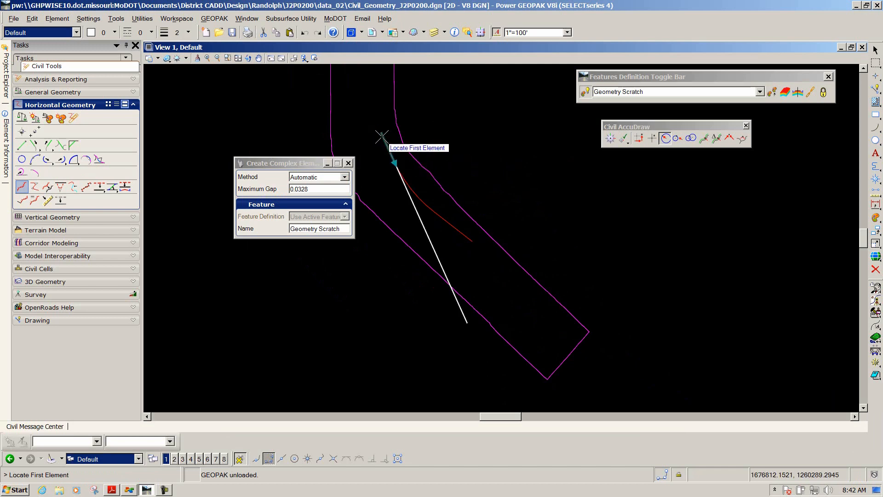
drag(301, 162, 224, 94)
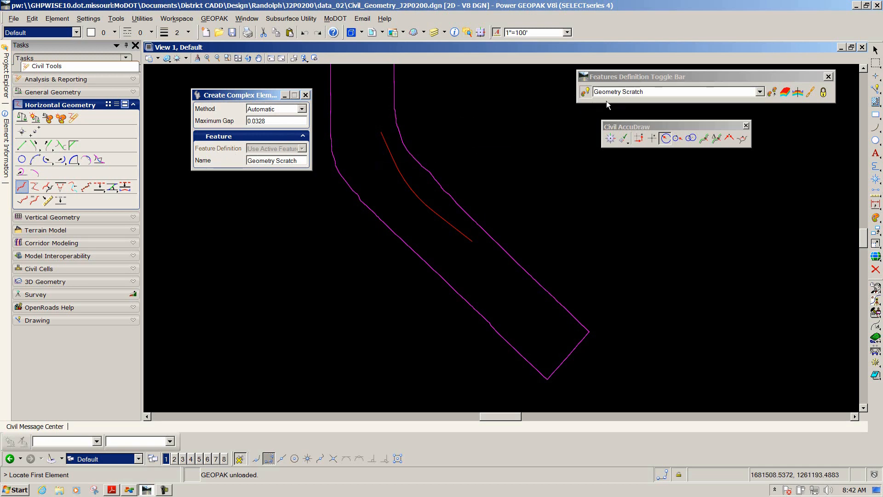
key(alt+Tab)
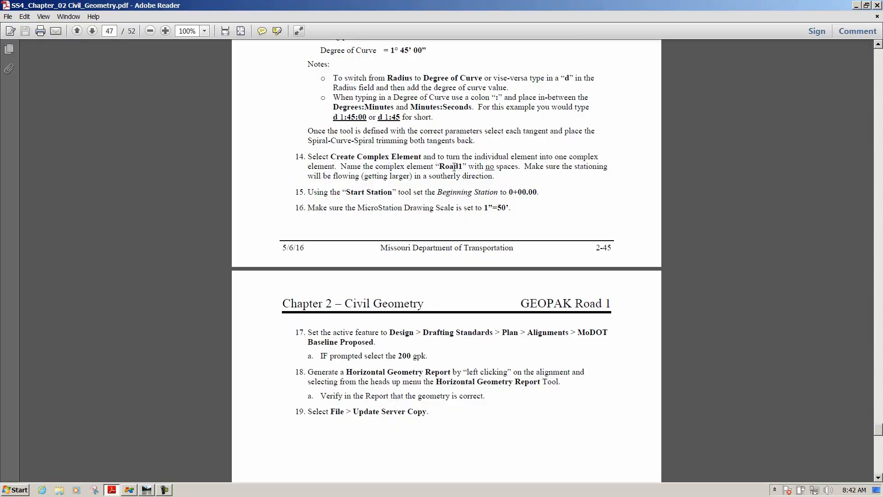
key(alt+Tab)
drag(297, 160, 247, 160)
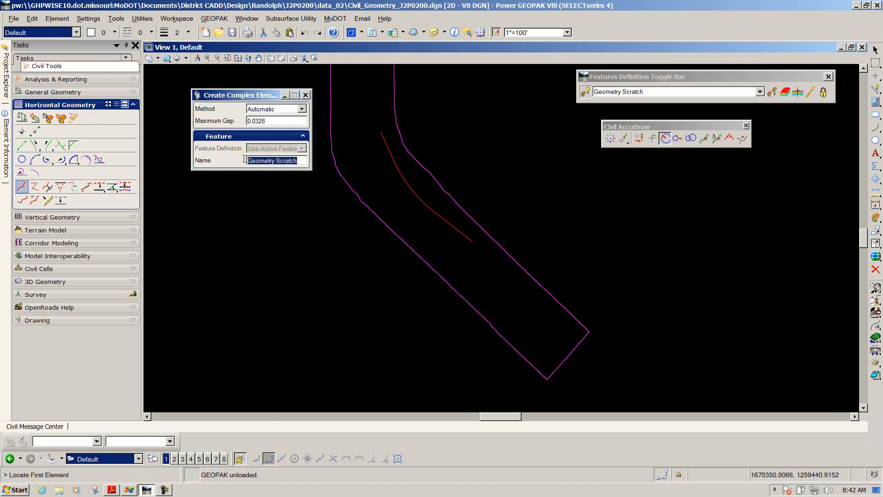
text(Road1)
key(Tab)
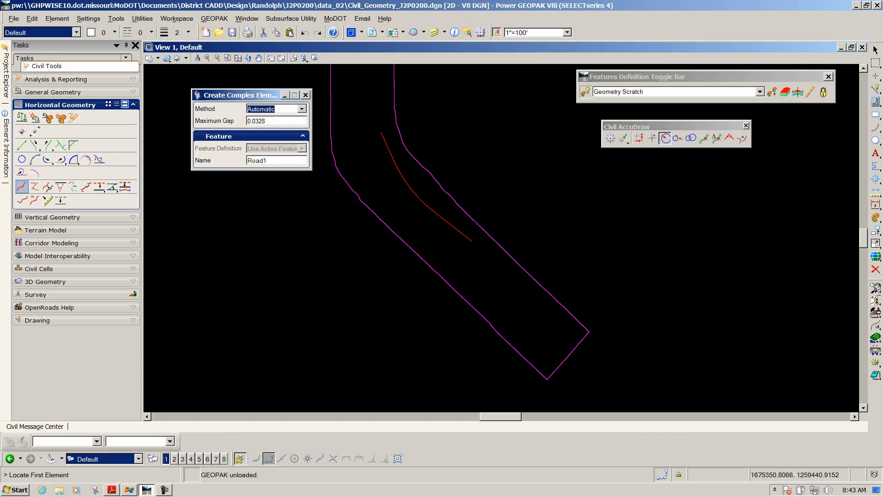
click(382, 134)
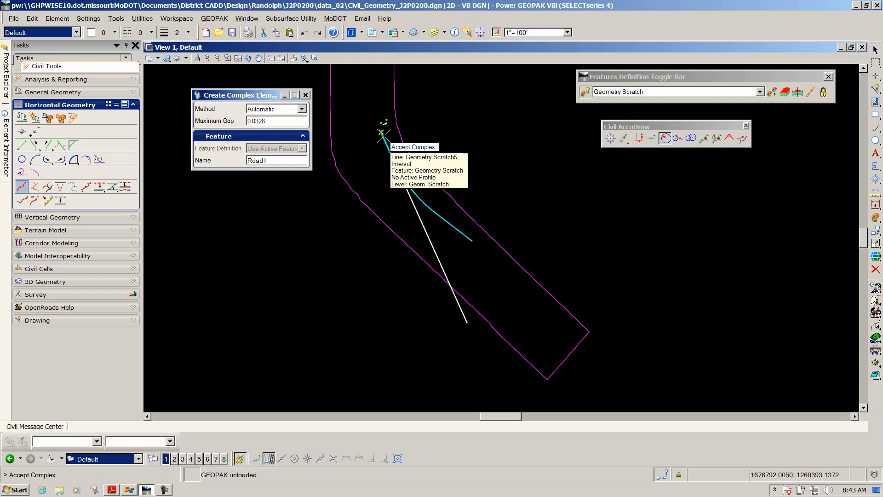
click(477, 125)
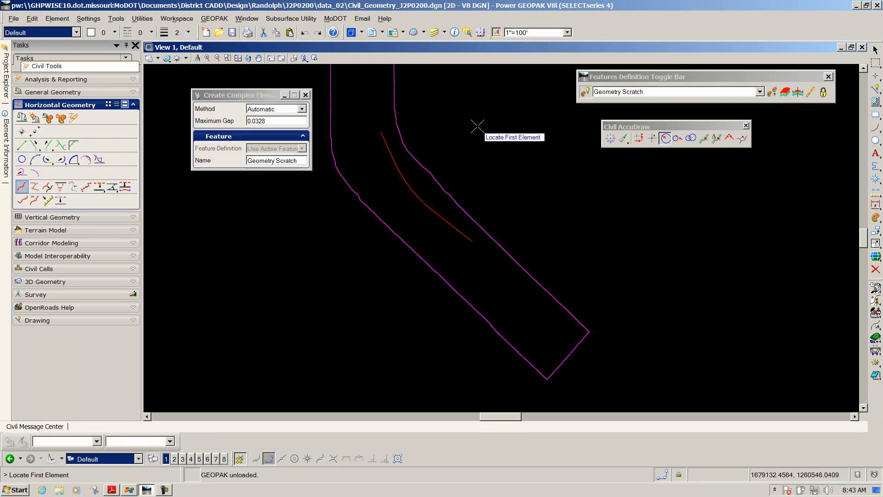
key(Escape)
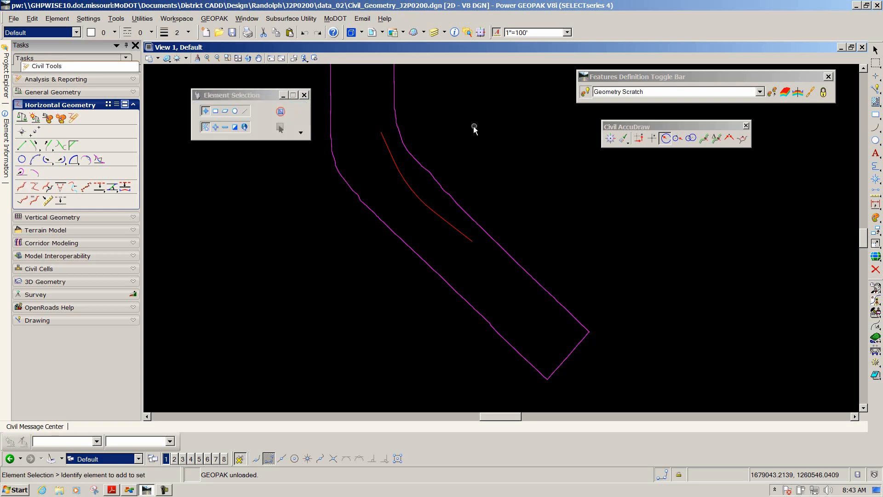
Set the beginning station of Road1 to 0+00.00 at its northern end with the Start Station tool
click(386, 145)
click(352, 155)
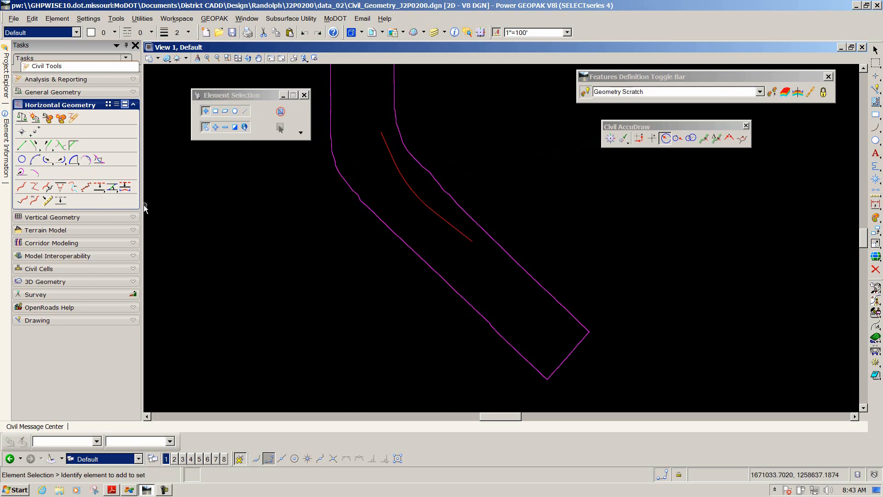
click(21, 202)
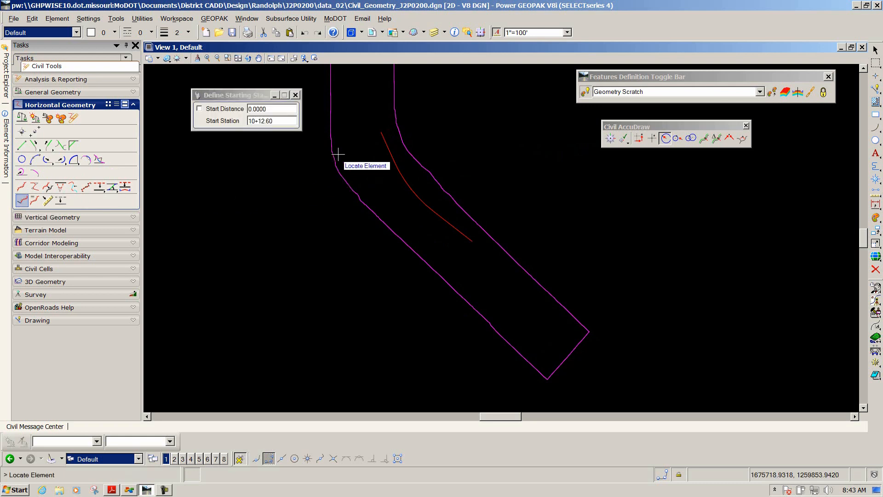
click(383, 142)
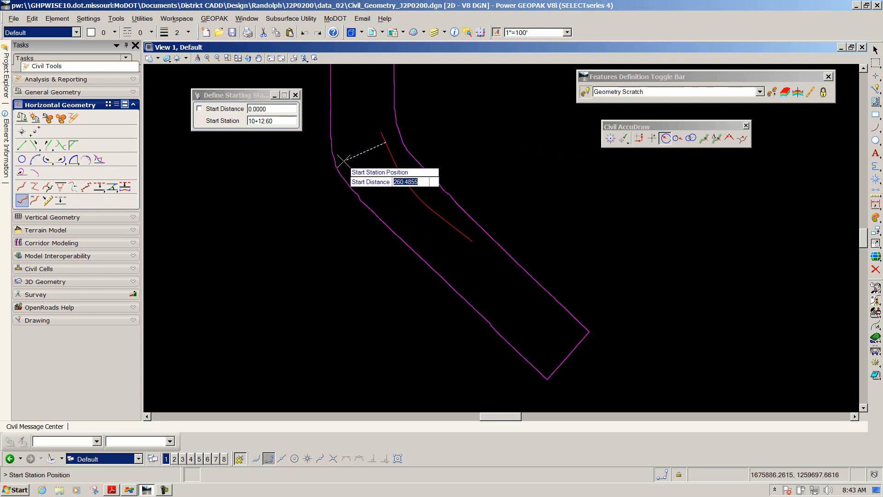
click(338, 84)
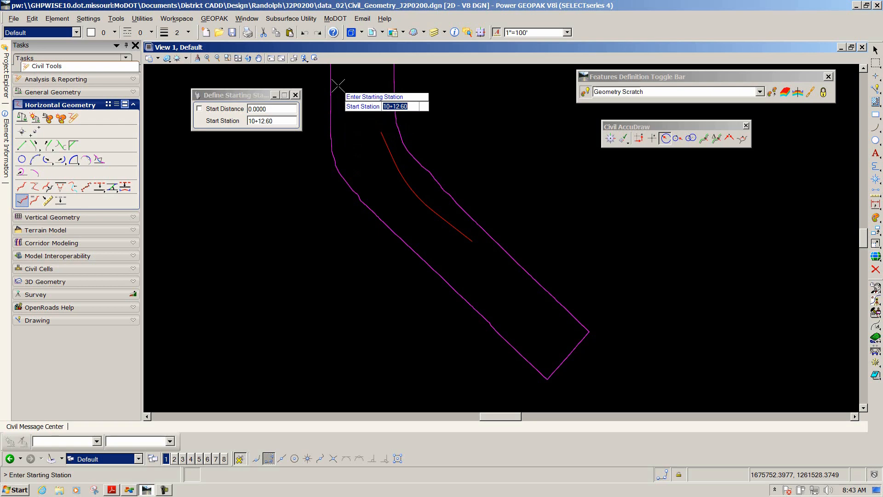
text(0+00)
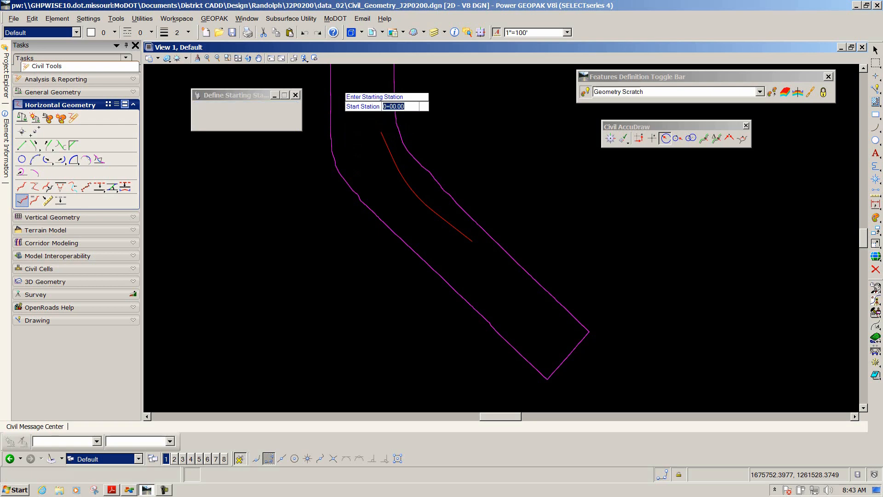
key(Return)
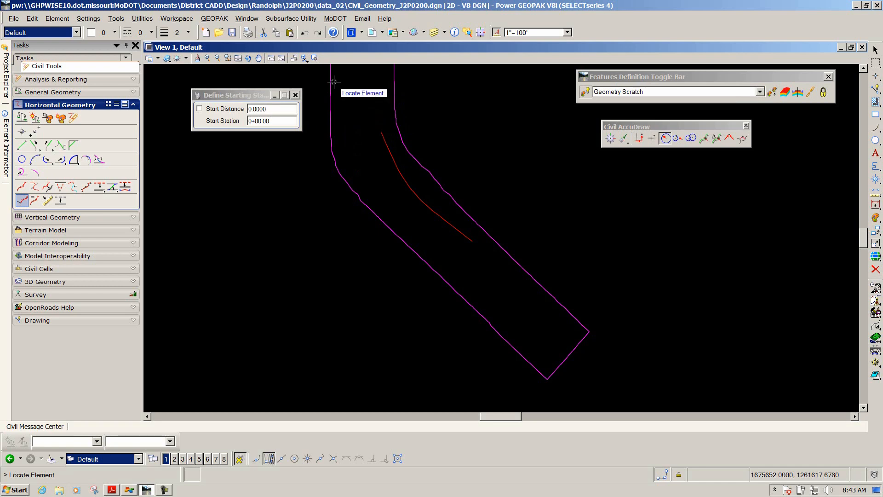
Set the drawing scale to 1"=50'
click(567, 32)
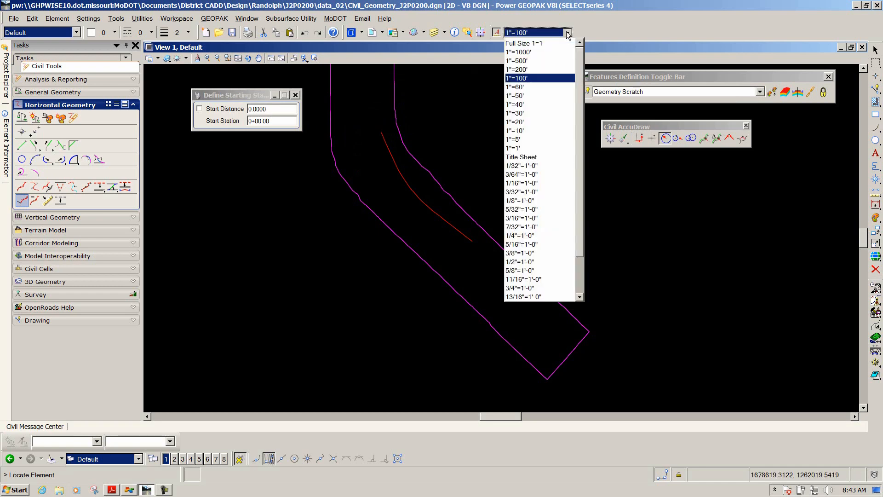
click(531, 95)
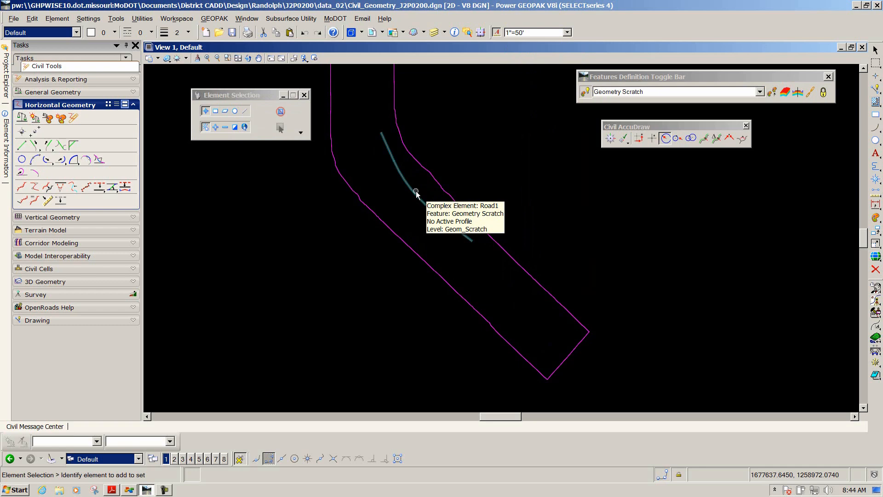
Change Road1's feature definition to Design > Drafting Standards > Plan > Alignments > MoDOT_Baseline_Proposed
scroll(384, 145, up, 5)
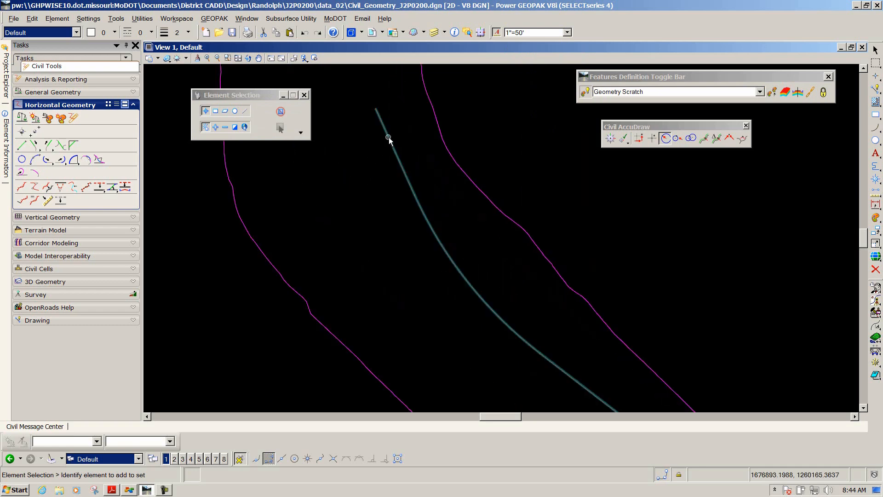
click(390, 141)
mouse_move(403, 141)
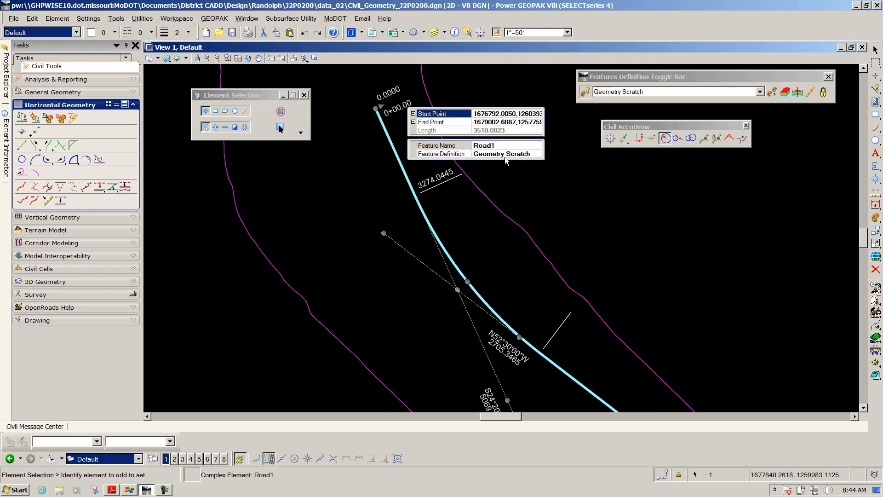
click(507, 153)
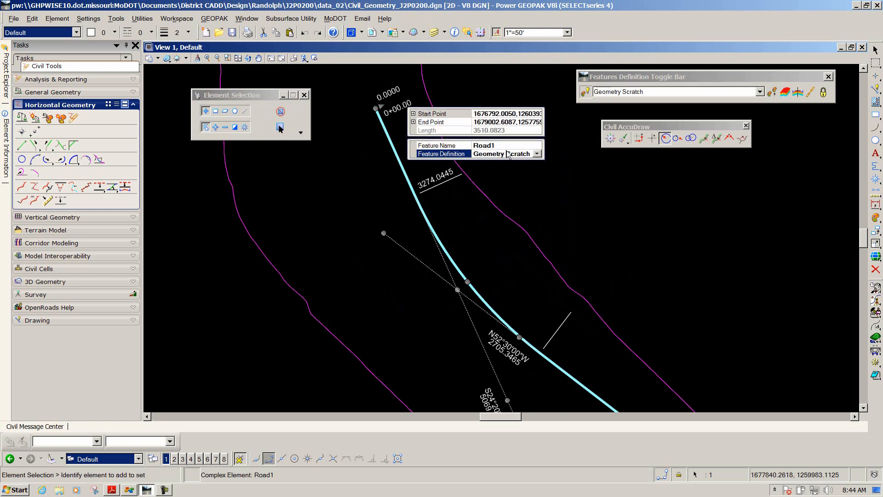
click(537, 153)
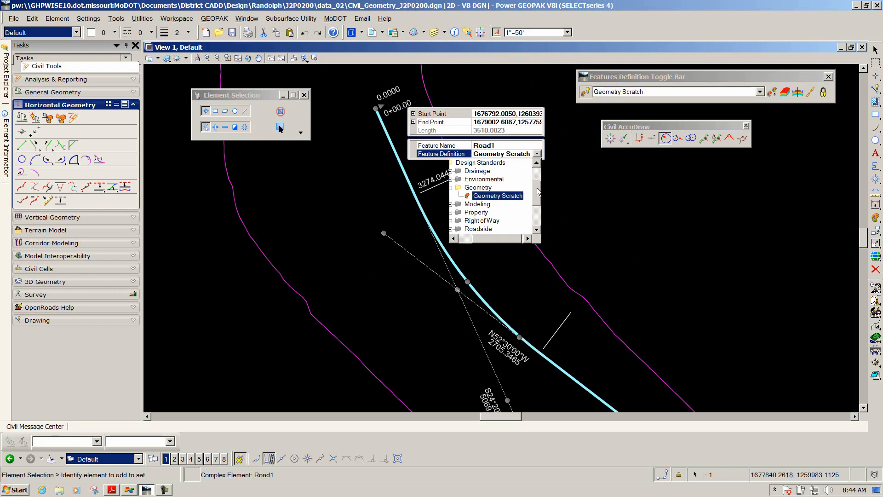
drag(536, 189, 536, 176)
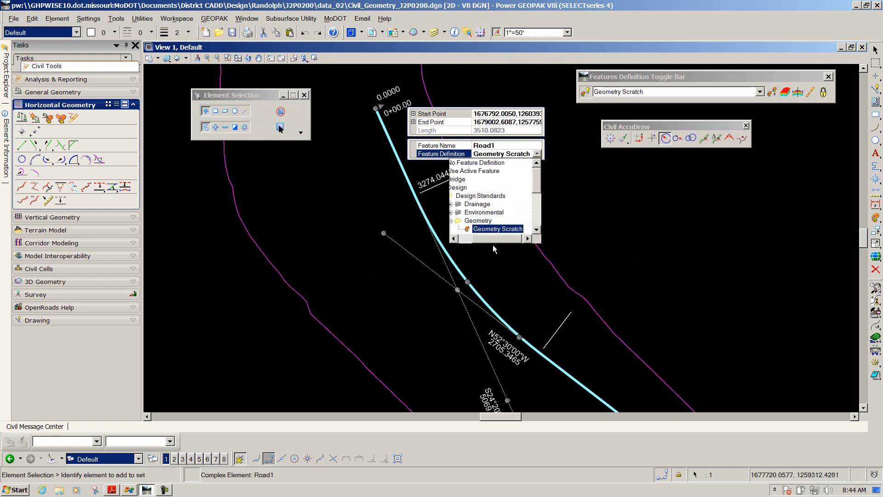
drag(490, 239, 476, 240)
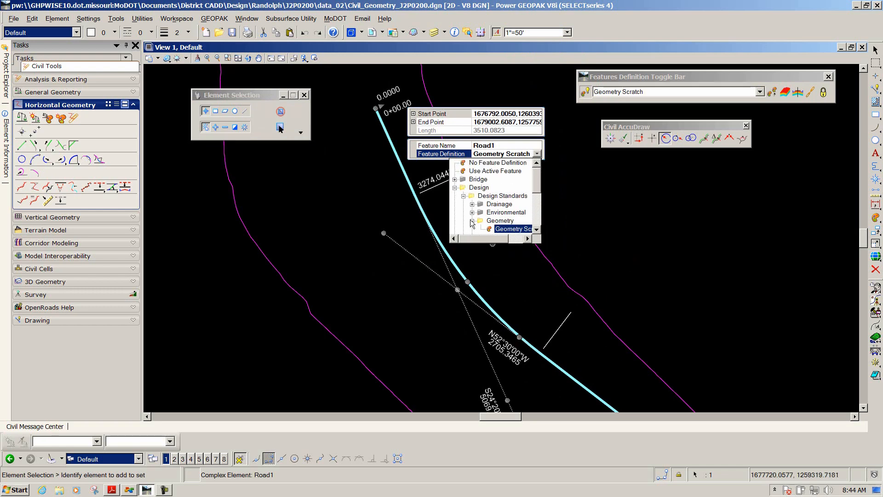
click(455, 189)
click(455, 188)
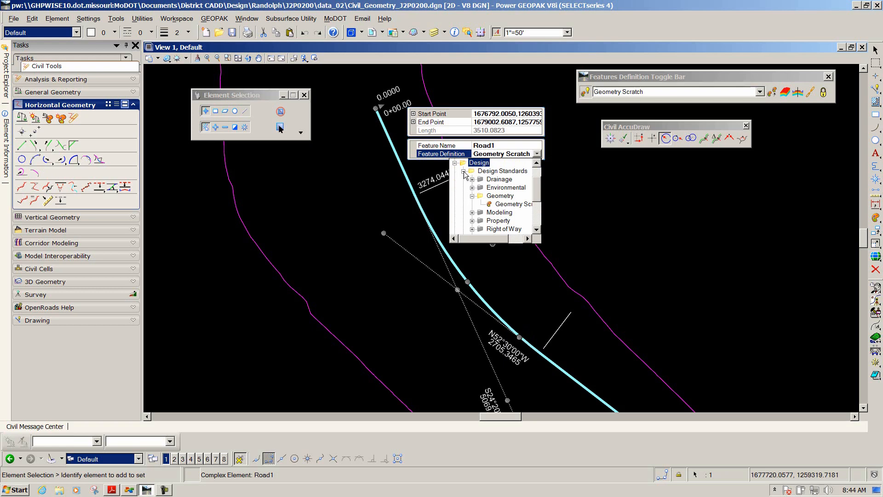
click(463, 171)
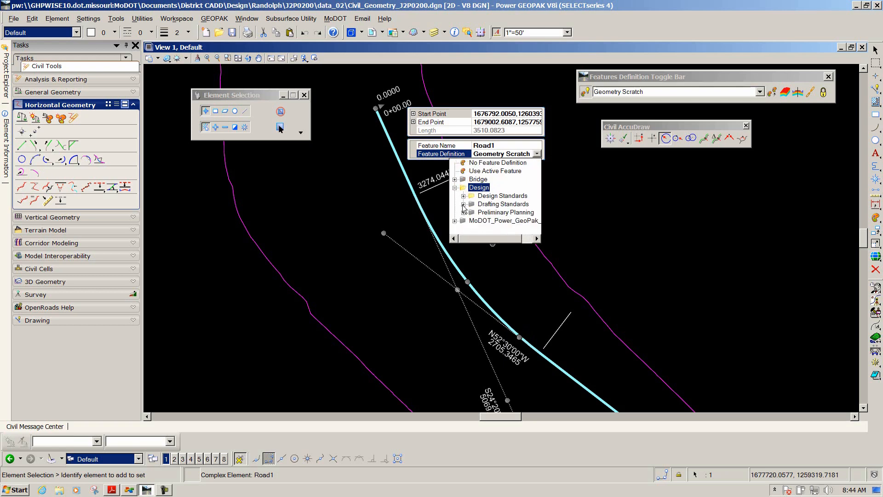
click(463, 204)
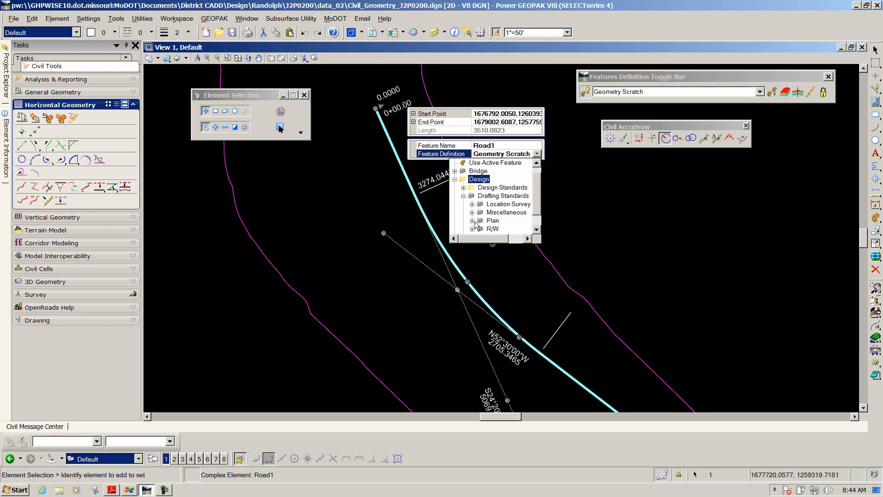
click(472, 221)
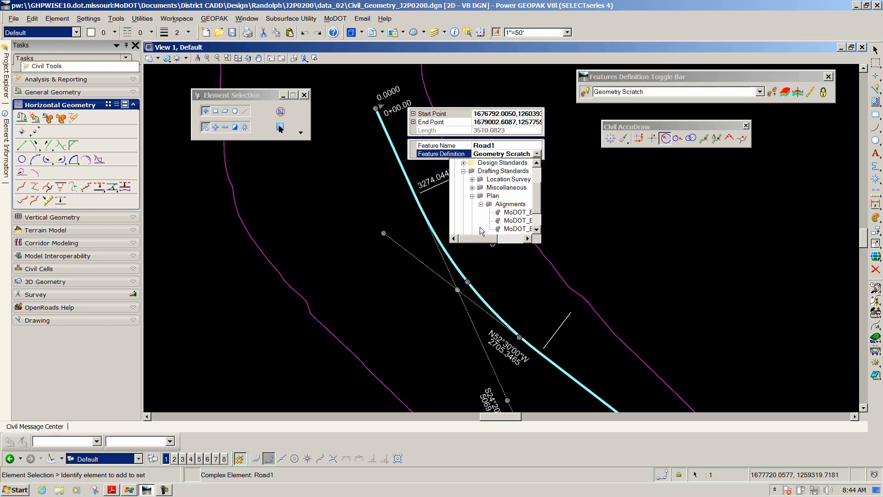
click(518, 221)
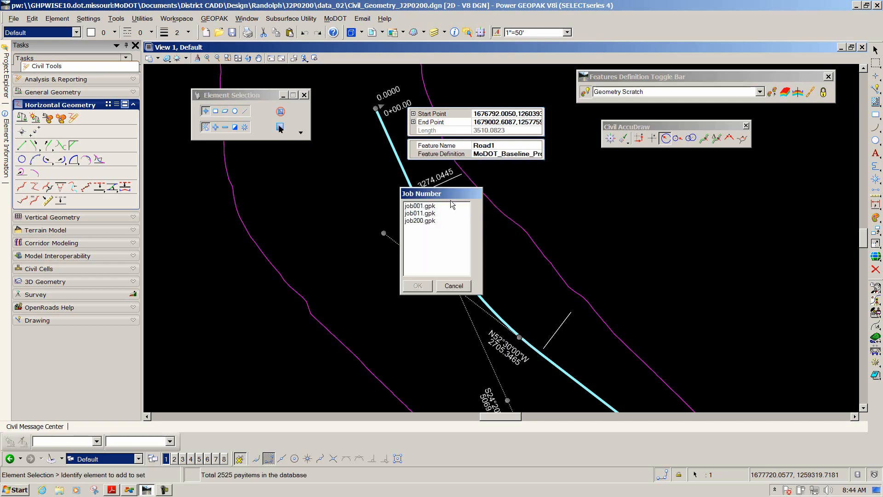
Choose job200.gpk as the GEOPAK job number
drag(453, 193, 354, 169)
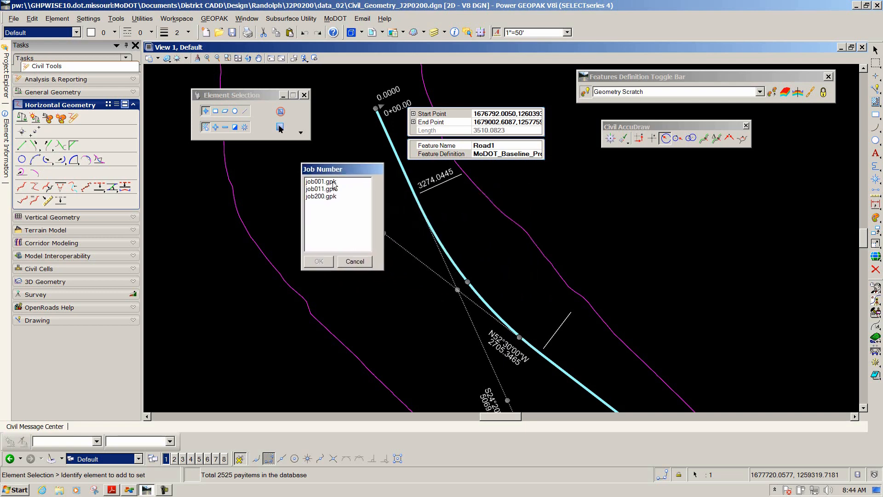
click(314, 197)
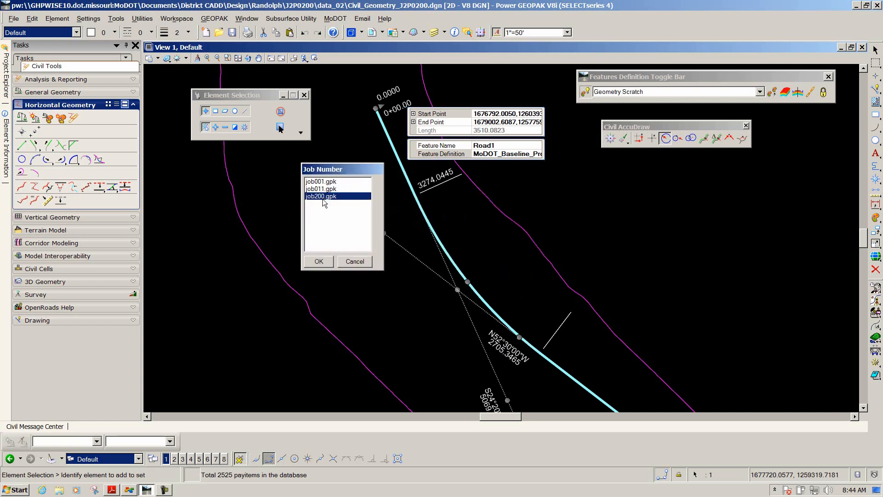
click(319, 262)
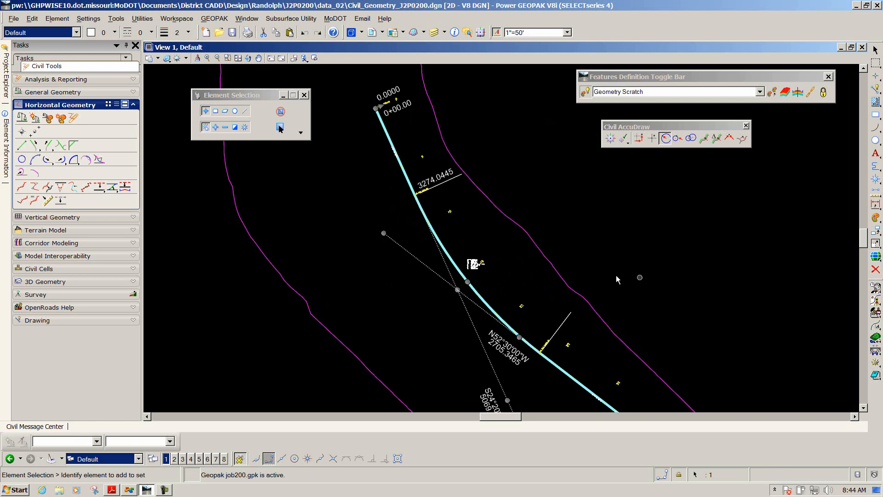
click(573, 218)
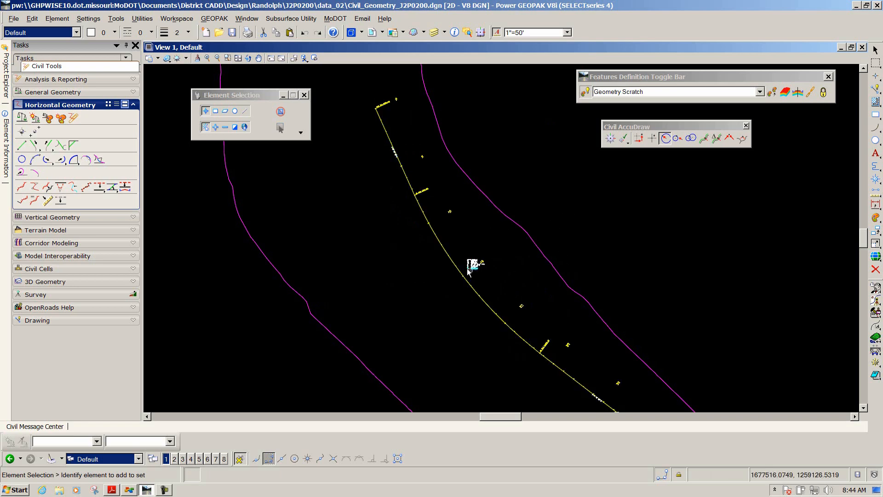
scroll(476, 260, down, 4)
scroll(447, 246, up, 4)
scroll(449, 245, down, 4)
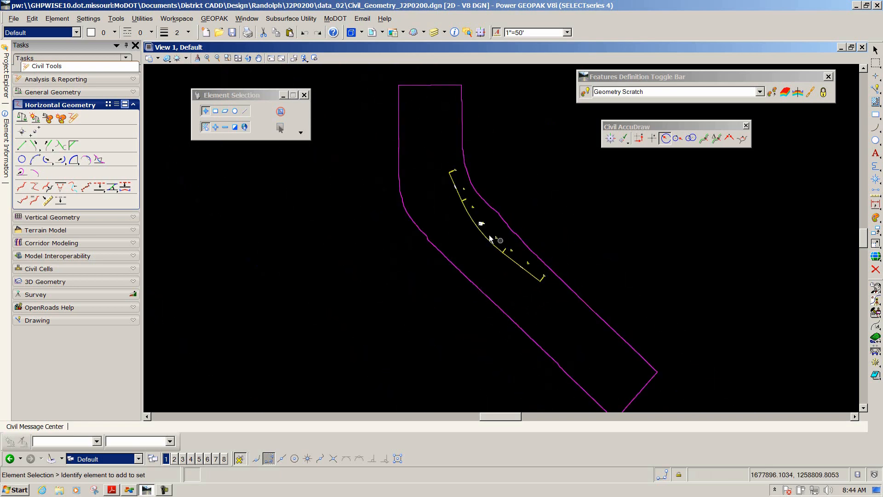
scroll(486, 224, up, 5)
scroll(473, 200, up, 2)
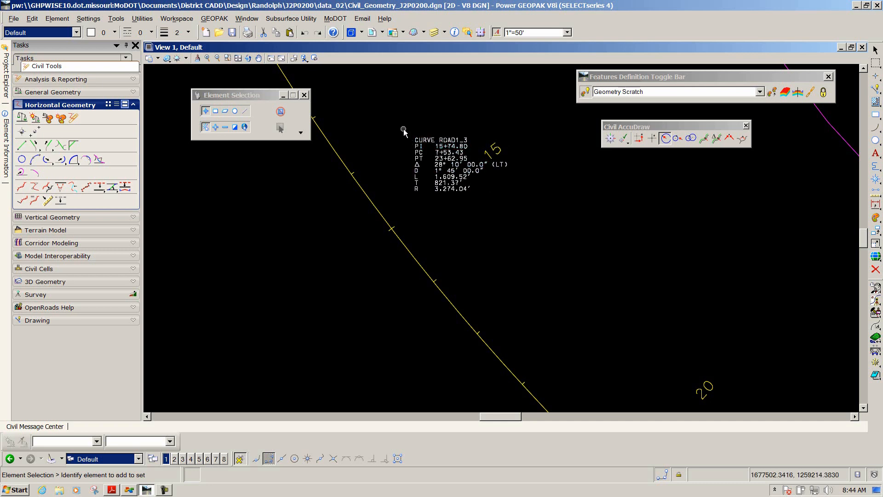
Select the Road1 curve data text block and move it away from the alignment
click(216, 111)
drag(398, 131, 479, 201)
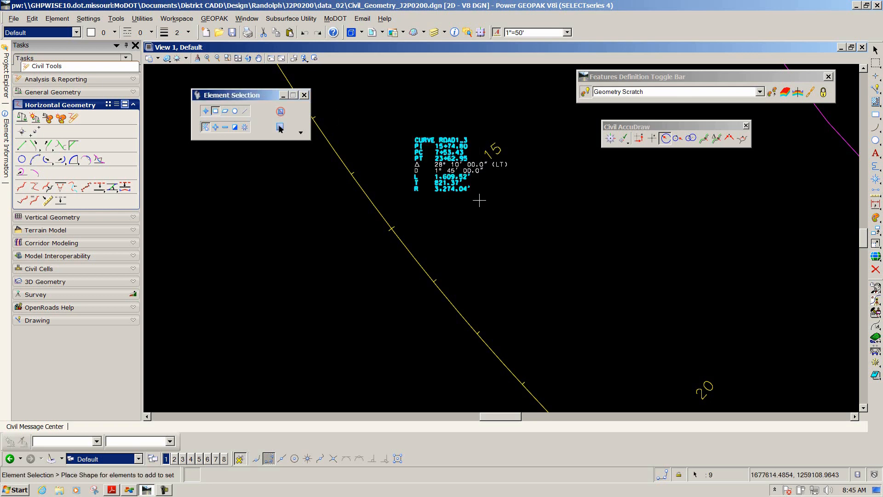
click(245, 111)
click(216, 127)
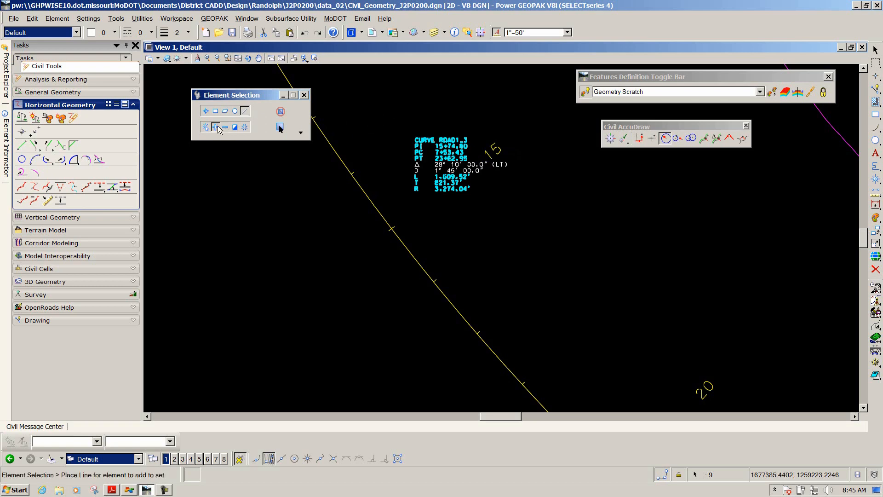
drag(407, 124, 470, 196)
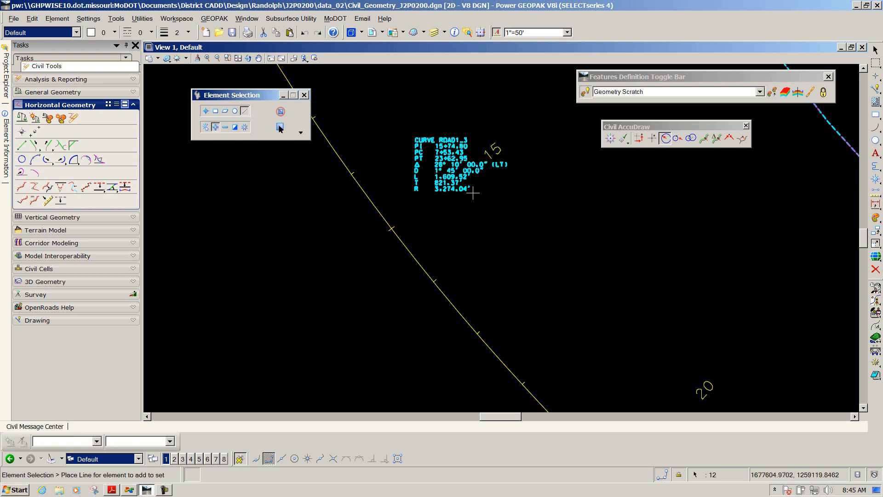
scroll(452, 184, down, 5)
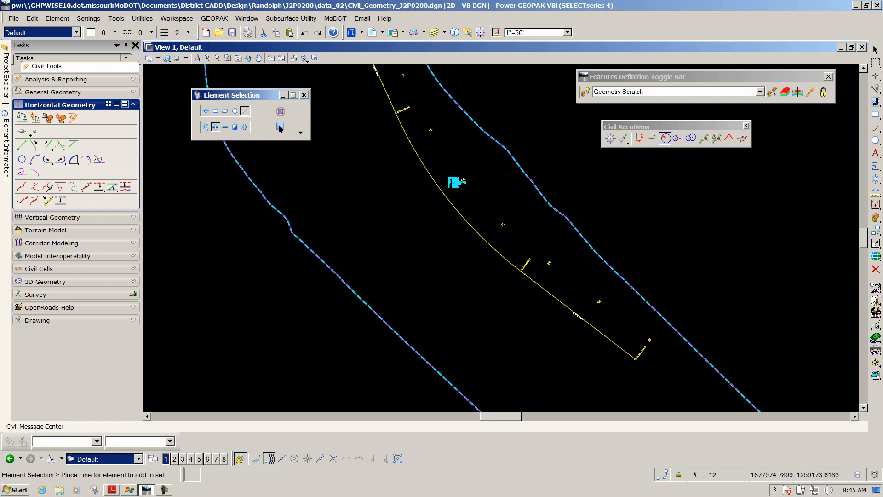
click(224, 127)
drag(444, 120, 511, 117)
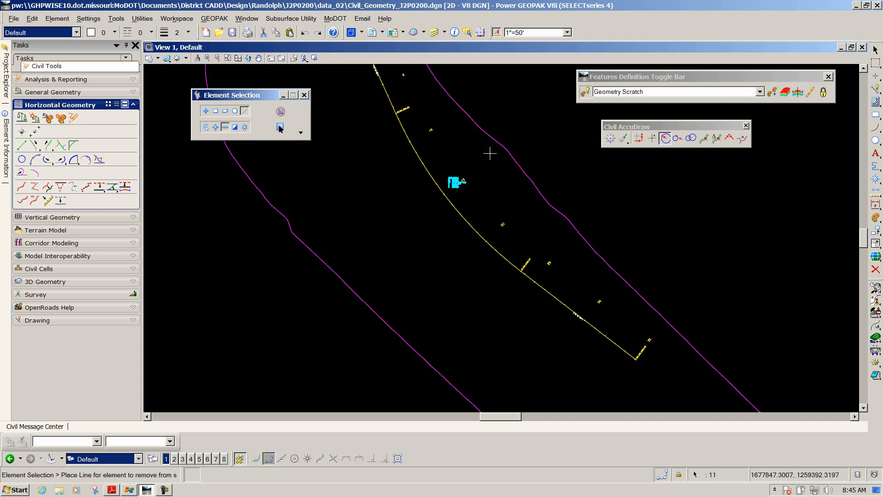
scroll(467, 176, up, 4)
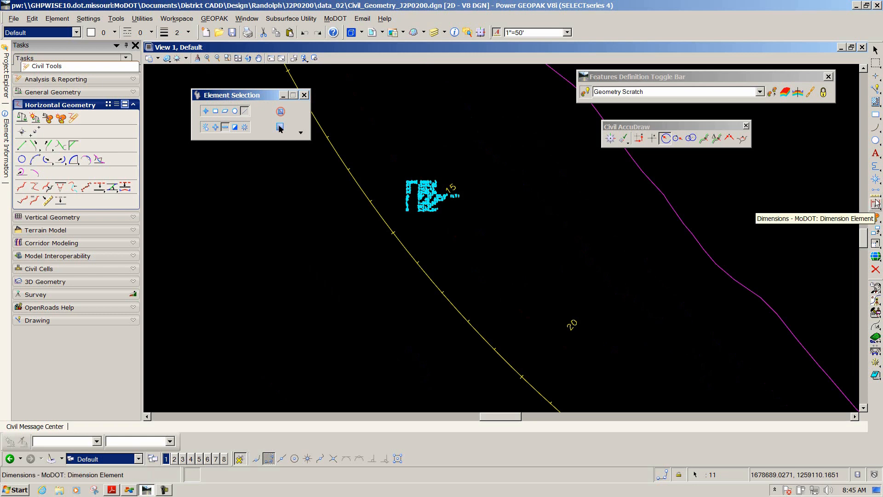
drag(876, 230, 807, 244)
click(439, 220)
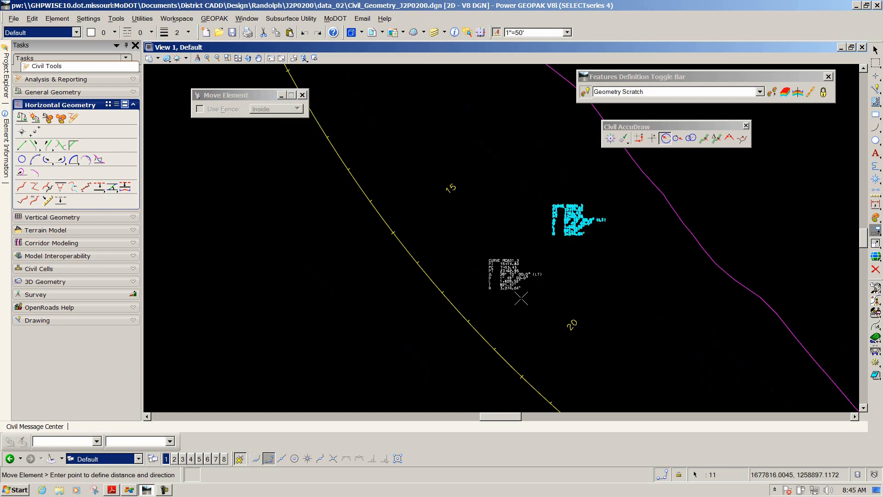
key(Escape)
Select the Road1 complex element and generate its horizontal alignment review report
scroll(513, 287, down, 2)
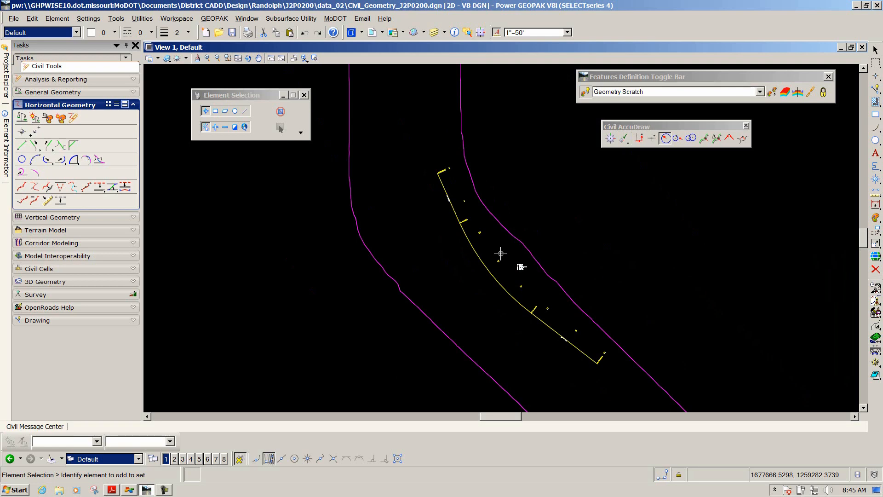
scroll(506, 255, up, 2)
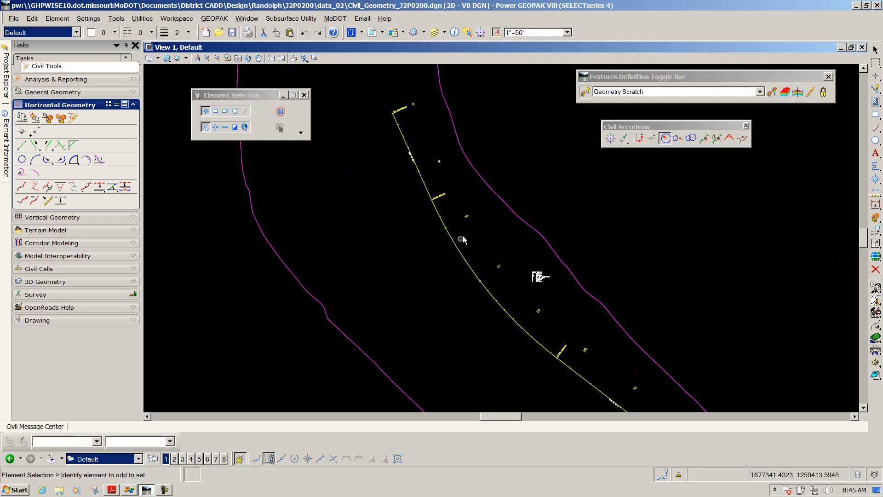
scroll(465, 251, down, 2)
scroll(465, 254, up, 2)
scroll(465, 254, up, 2)
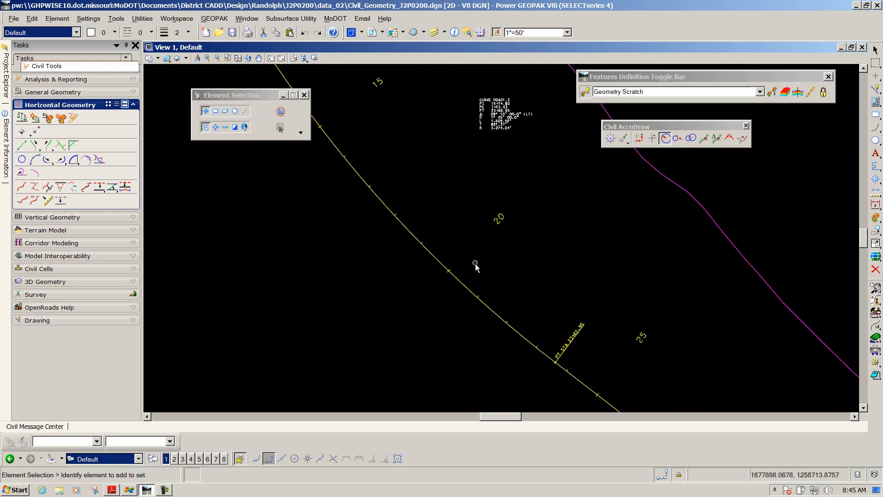
click(463, 283)
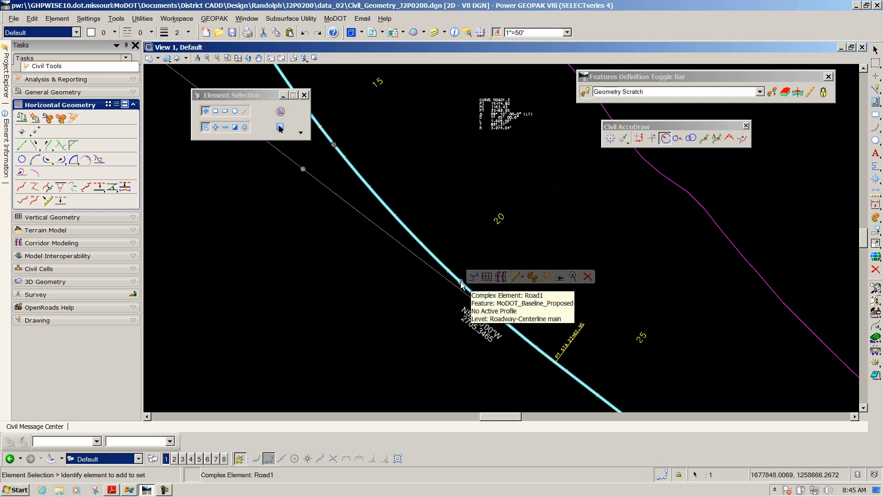
click(546, 277)
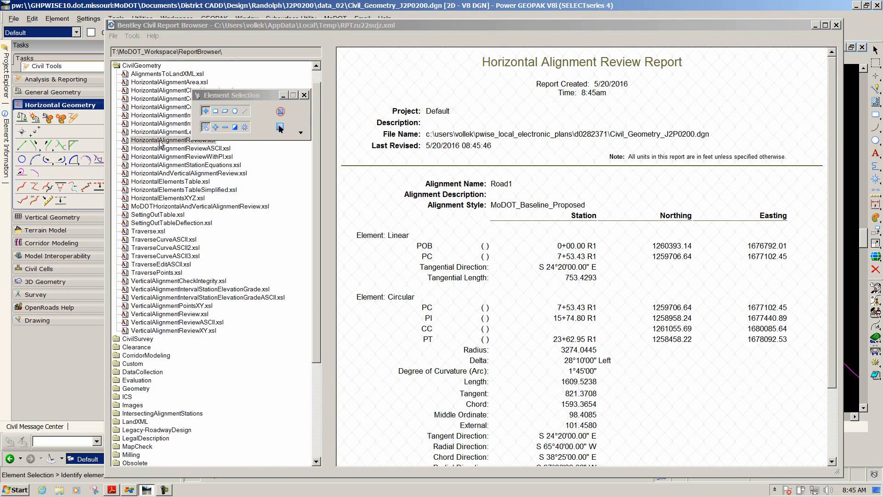
Show the report with HorizontalAlignmentReviewWithPI.xsl and set that style sheet as the default for geometry
click(621, 247)
scroll(622, 248, down, 3)
scroll(622, 248, up, 3)
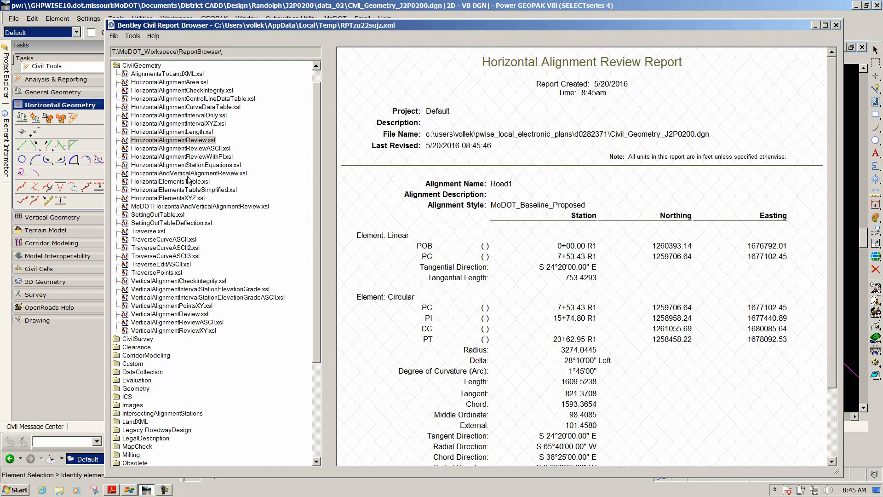
click(160, 157)
right_click(159, 156)
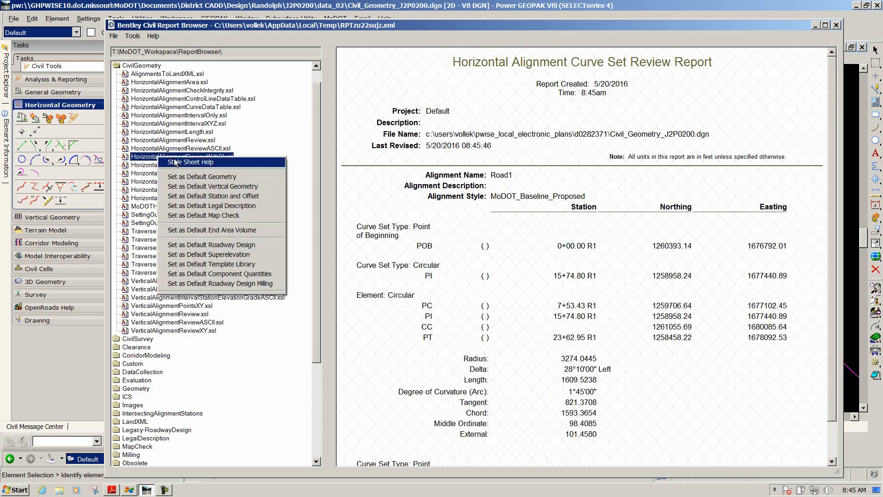
click(192, 178)
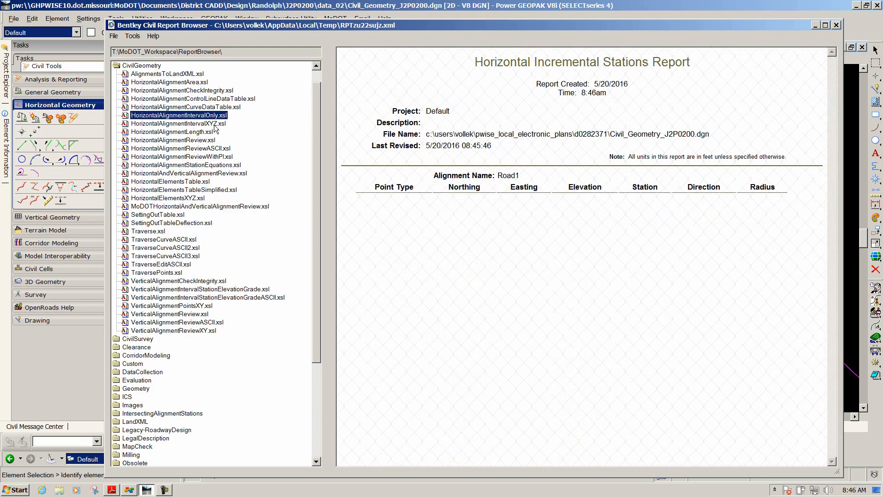
Scroll through the curve set review report and inspect the report format options
scroll(576, 257, down, 4)
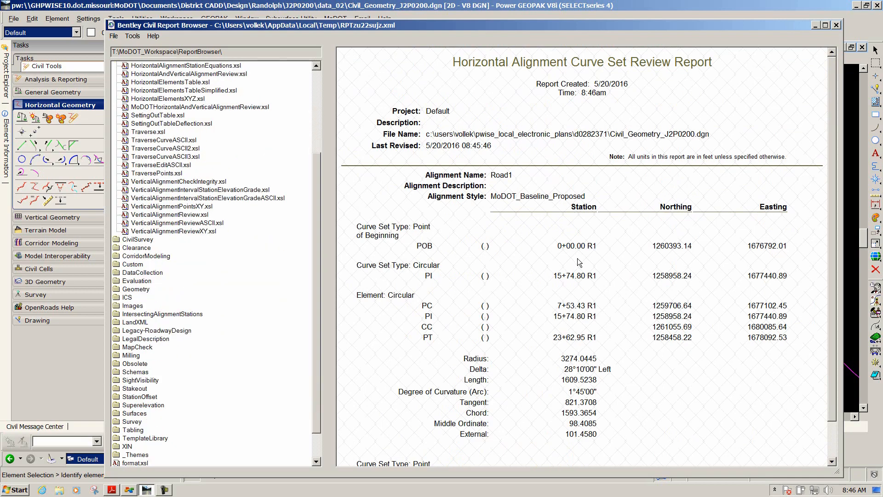
scroll(546, 256, down, 1)
scroll(549, 255, up, 1)
scroll(548, 256, down, 1)
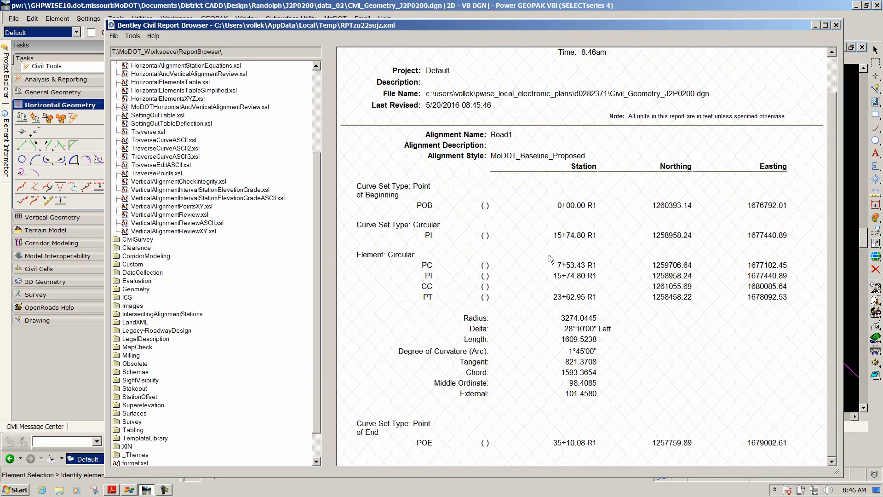
click(133, 37)
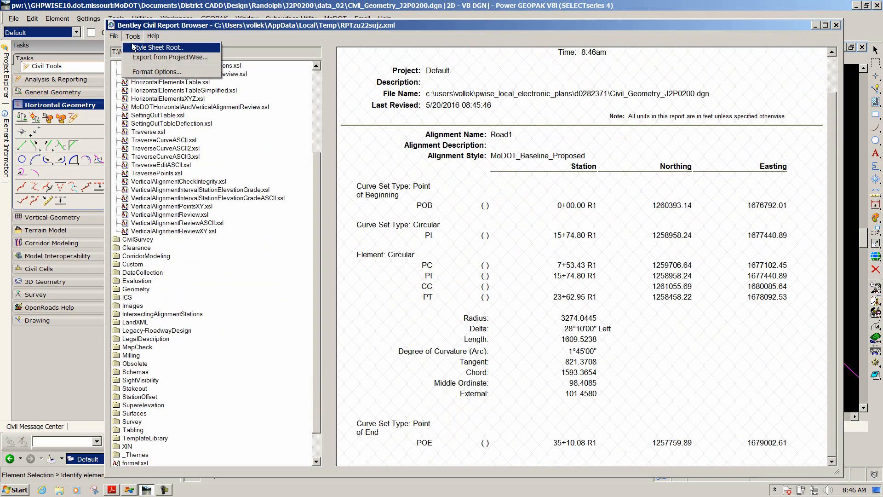
click(136, 72)
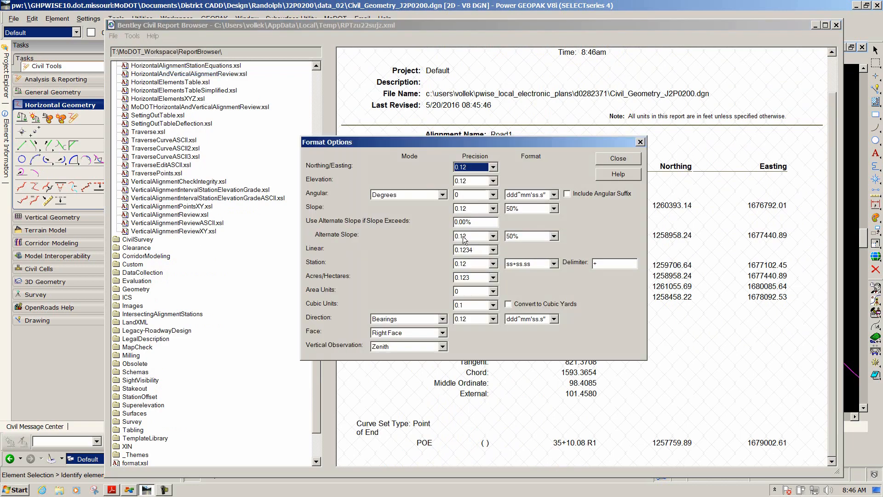
click(610, 162)
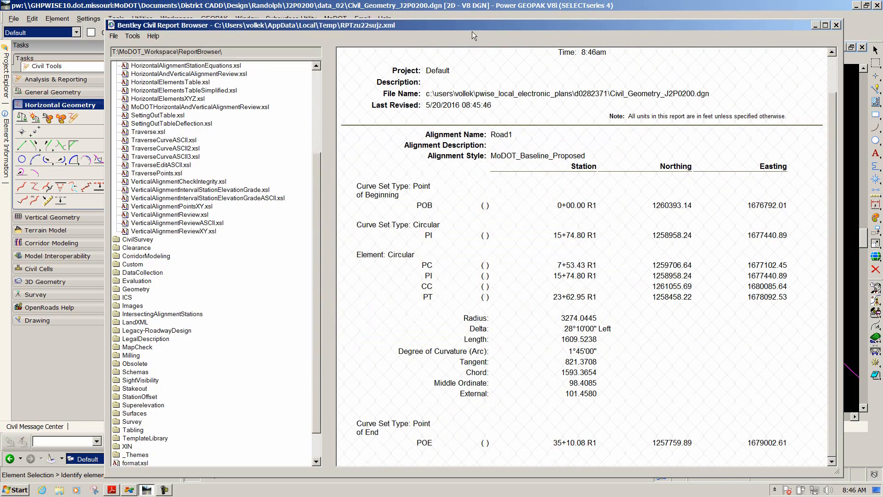
Close the Civil Report Browser and return to the Road1 alignment view
drag(461, 28, 378, 148)
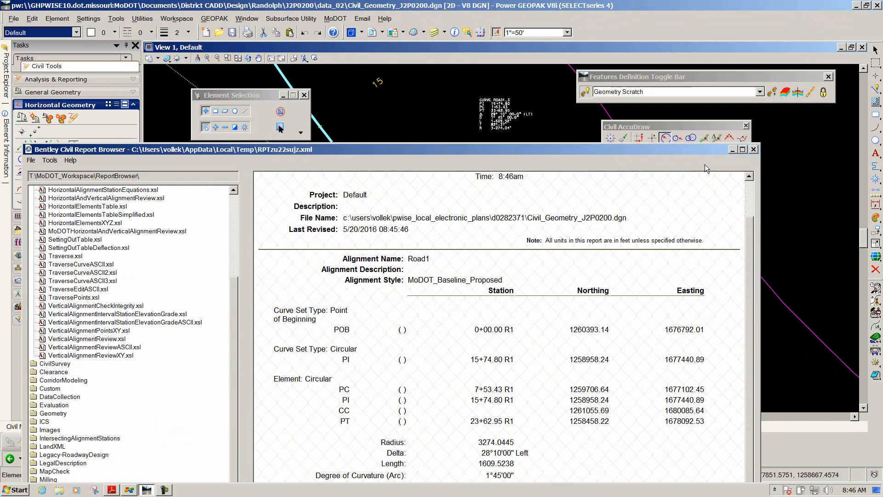
click(752, 148)
scroll(487, 175, down, 4)
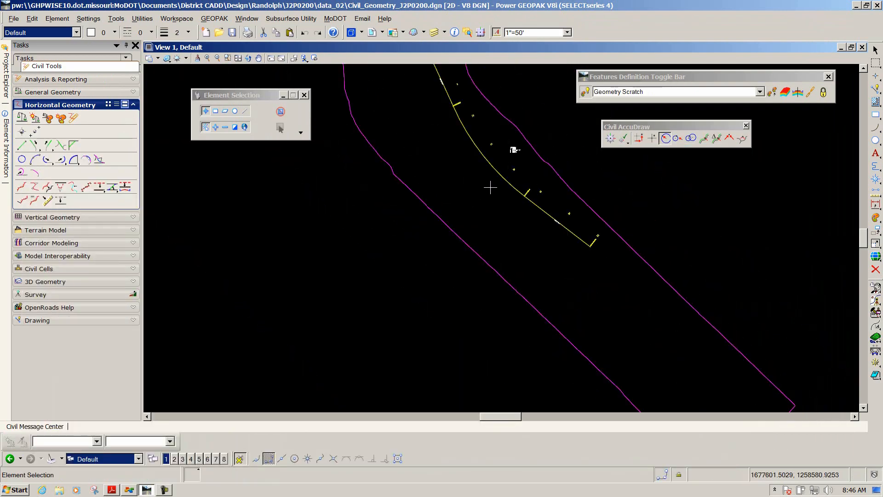
scroll(487, 166, up, 5)
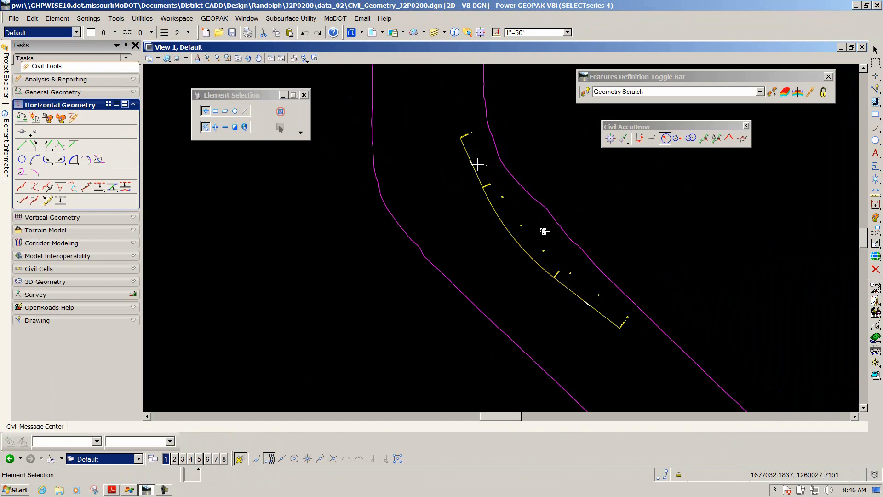